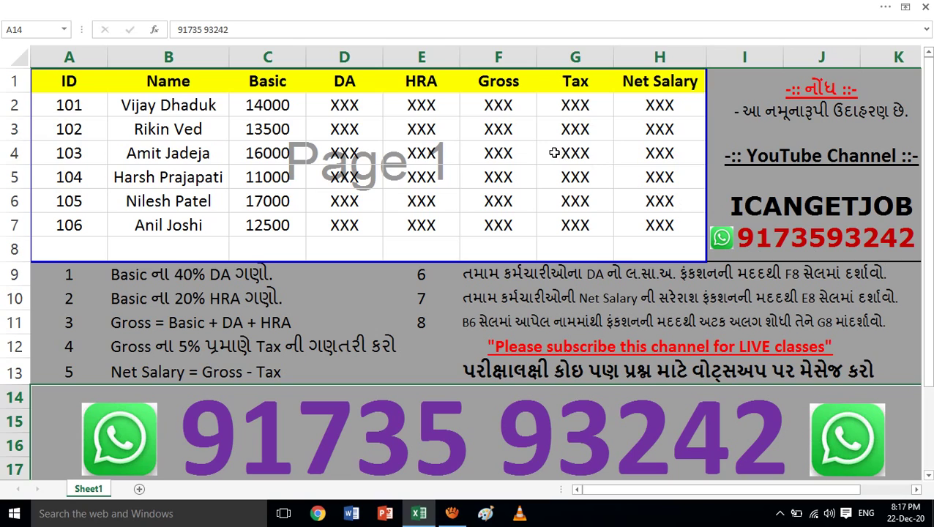
Review the Basic salaries and the XXX placeholder cells still to be calculated
{"action": "left_click", "coordinate": [288, 152]}
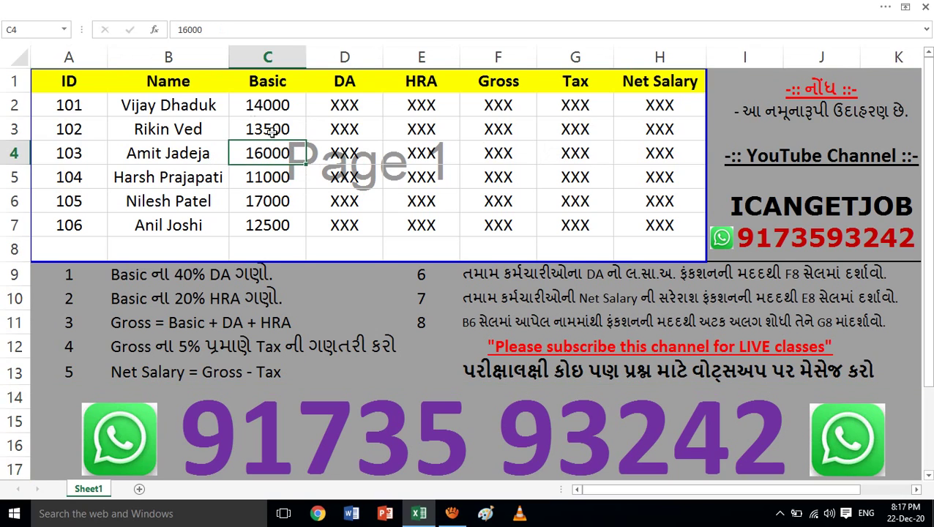
{"action": "left_click", "coordinate": [71, 85]}
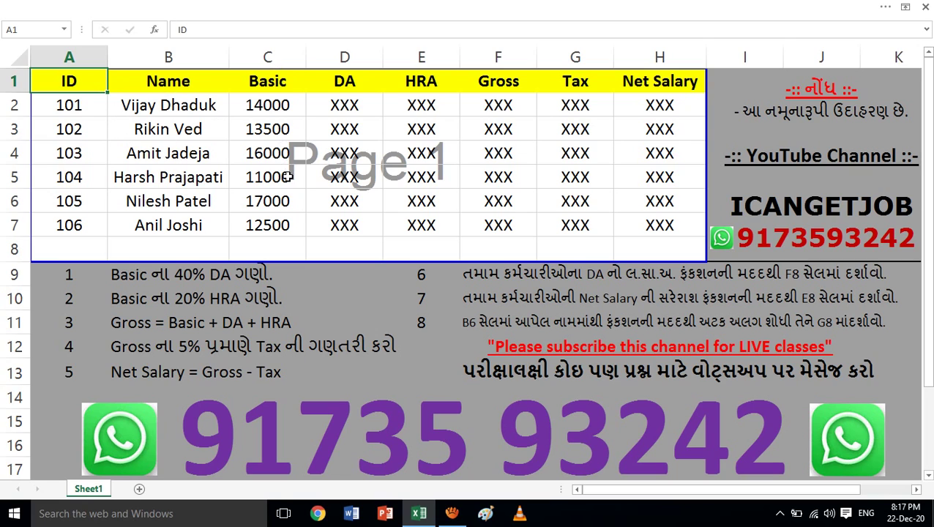
{"action": "left_click_drag", "start_coordinate": [339, 105], "coordinate": [674, 225]}
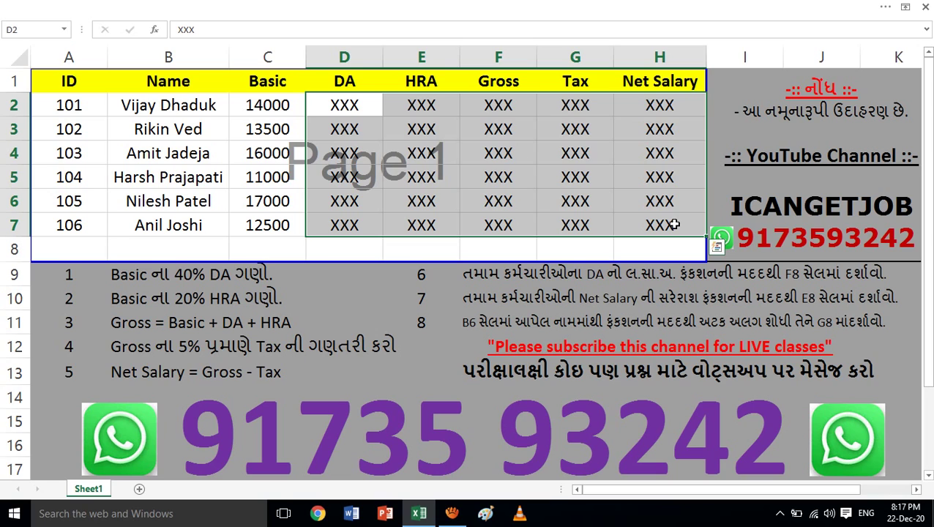
{"action": "left_click", "coordinate": [575, 180]}
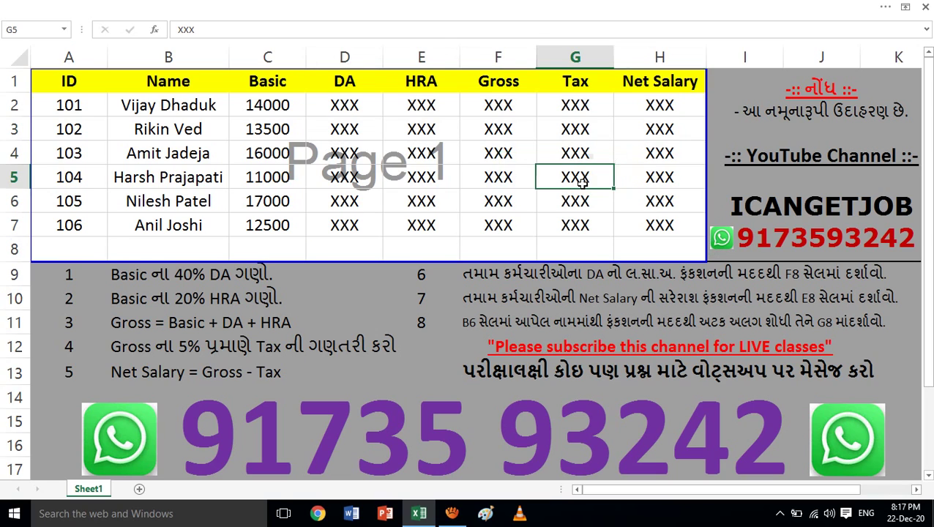
{"action": "left_click", "coordinate": [349, 108]}
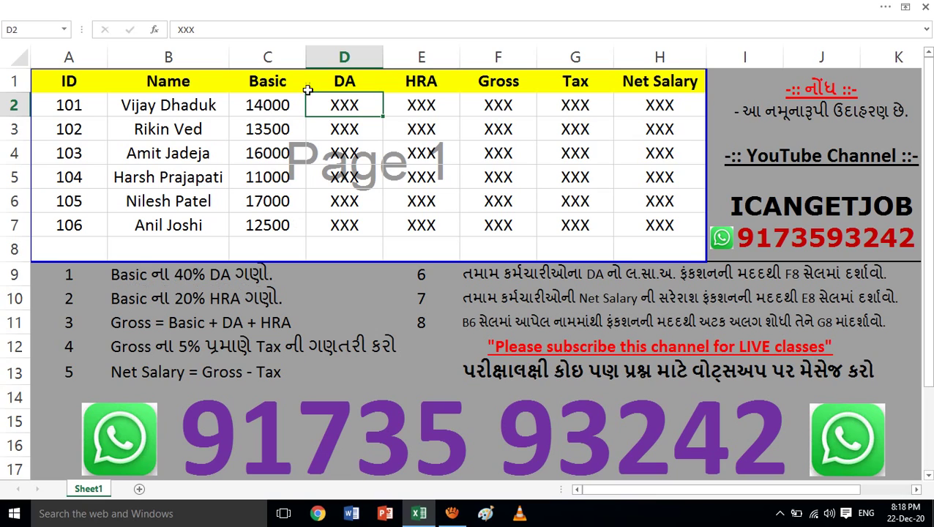
{"action": "left_click", "coordinate": [273, 104]}
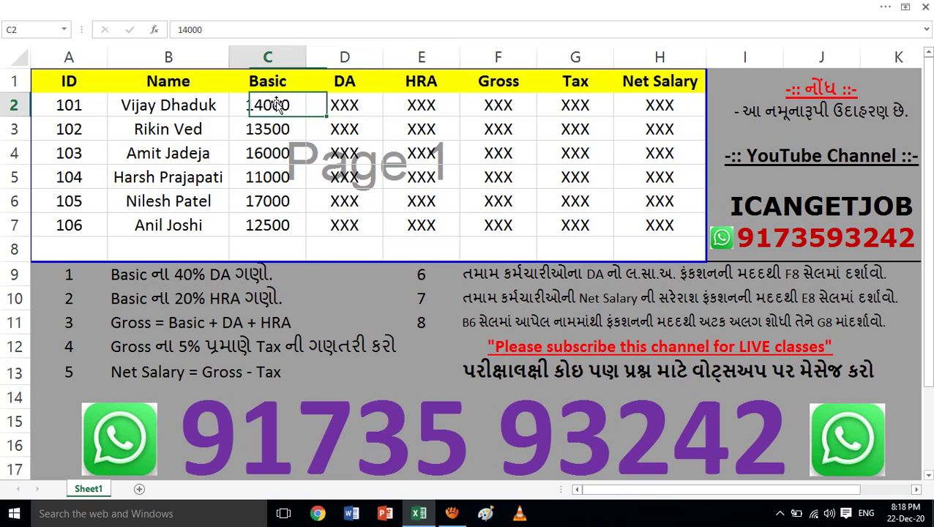
{"action": "left_click", "coordinate": [181, 107]}
Enter =C2*40% in D2 and fill it down to D7, giving DA from 5600 to 5000
{"action": "left_click", "coordinate": [350, 107]}
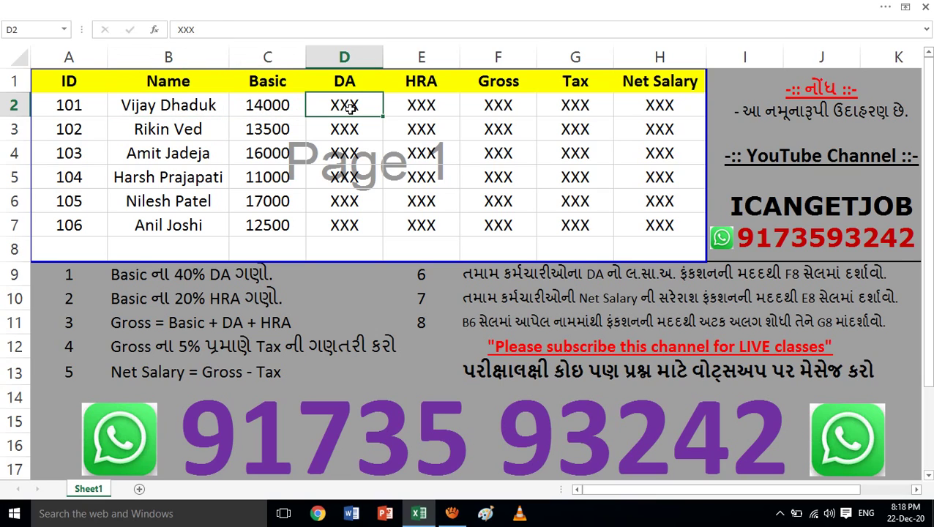
{"action": "type", "text": "="}
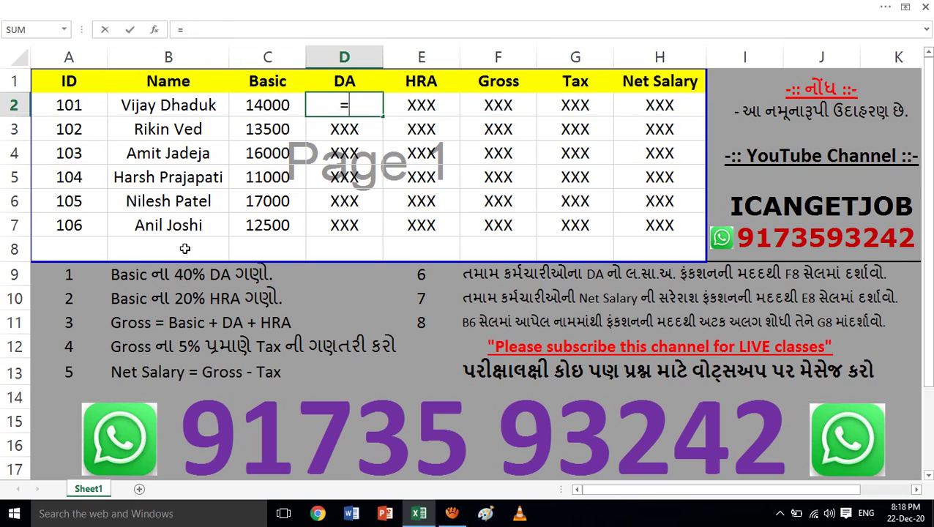
{"action": "left_click", "coordinate": [254, 107]}
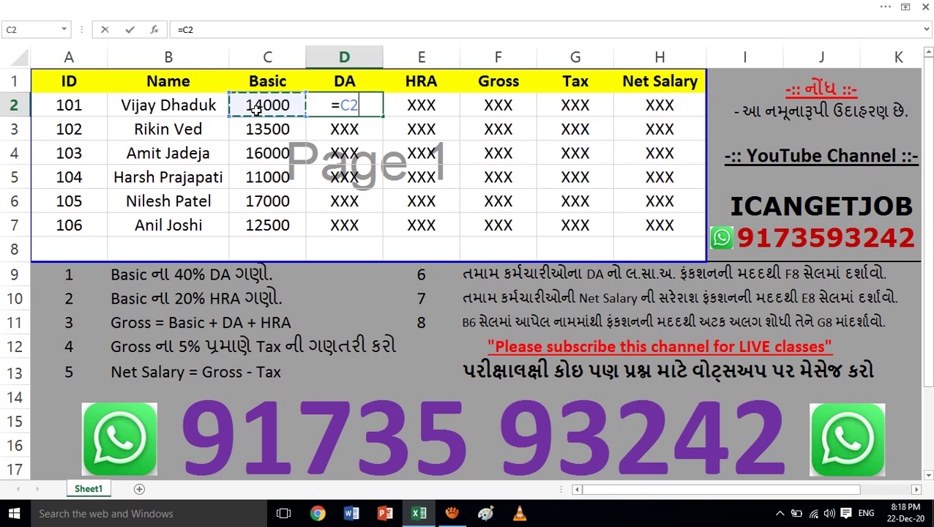
{"action": "type", "text": "*40%"}
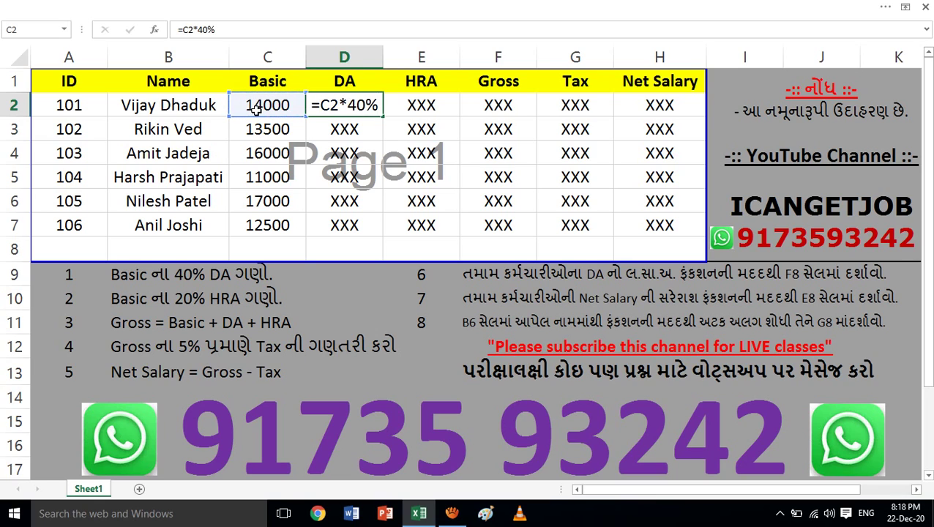
{"action": "key", "text": "Return"}
{"action": "left_click", "coordinate": [360, 108]}
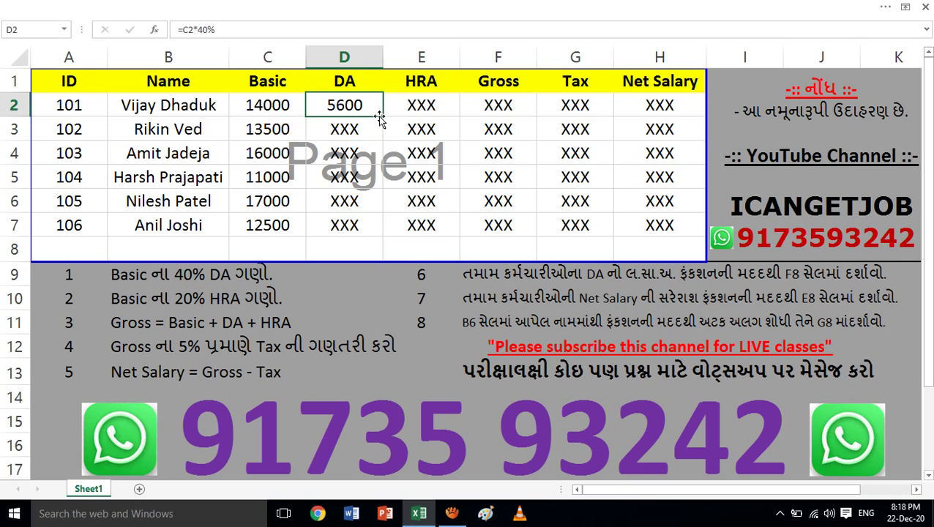
{"action": "left_click_drag", "start_coordinate": [382, 116], "coordinate": [383, 234]}
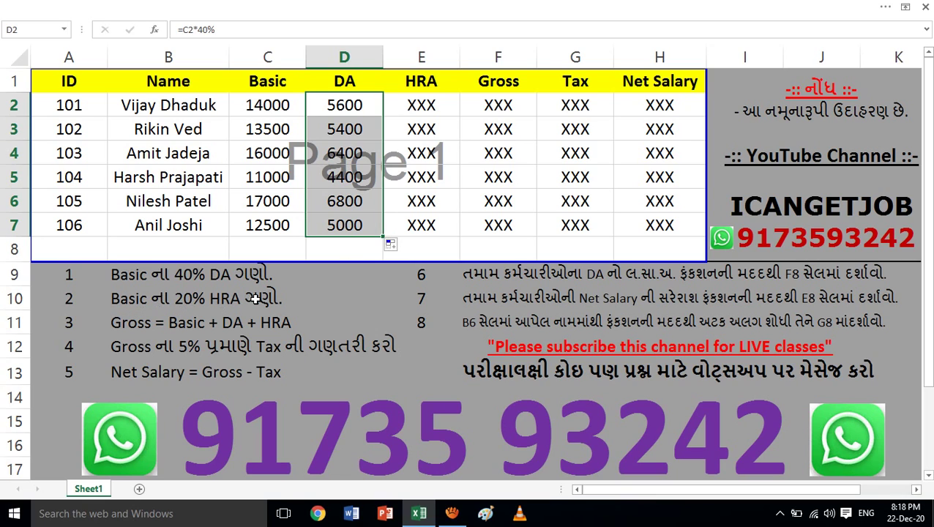
{"action": "left_click", "coordinate": [342, 106]}
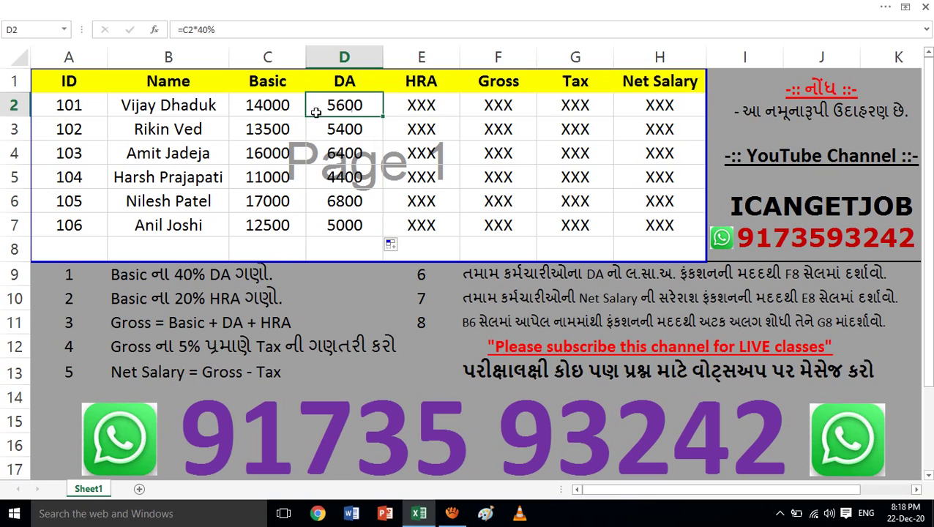
Check the Basic and DA values in C2, D2, D5 and C5
{"action": "left_click", "coordinate": [268, 110]}
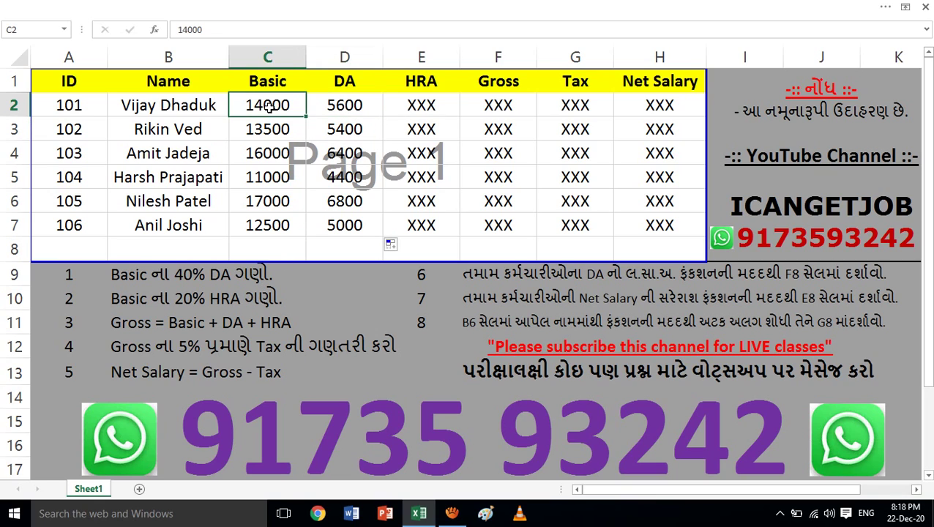
{"action": "left_click", "coordinate": [351, 105]}
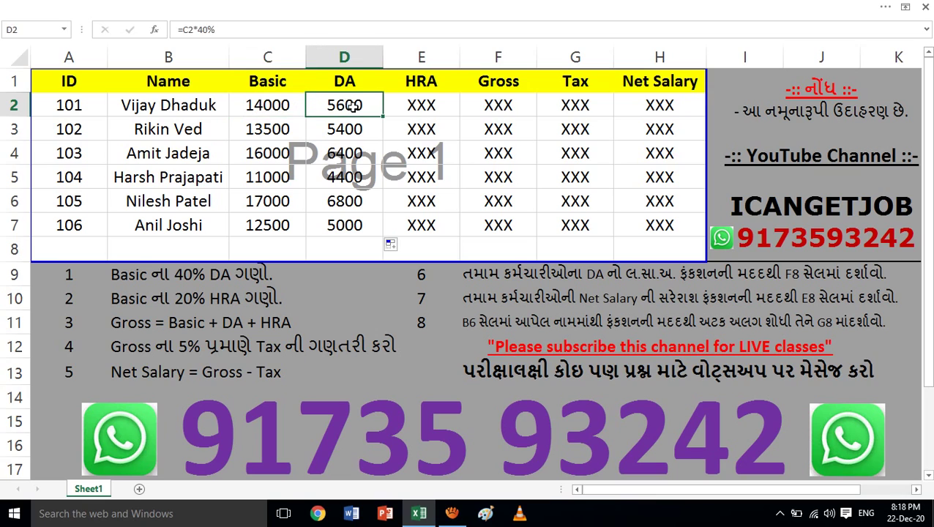
{"action": "left_click", "coordinate": [350, 176]}
{"action": "left_click", "coordinate": [290, 176]}
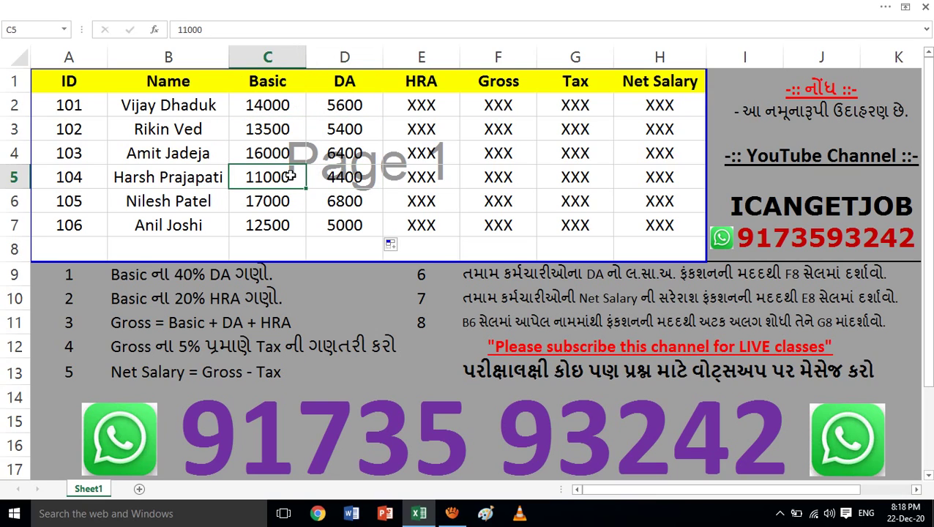
Enter =C2*20% in E2 and fill it down to E7 for HRA
{"action": "left_click", "coordinate": [413, 109]}
{"action": "type", "text": "="}
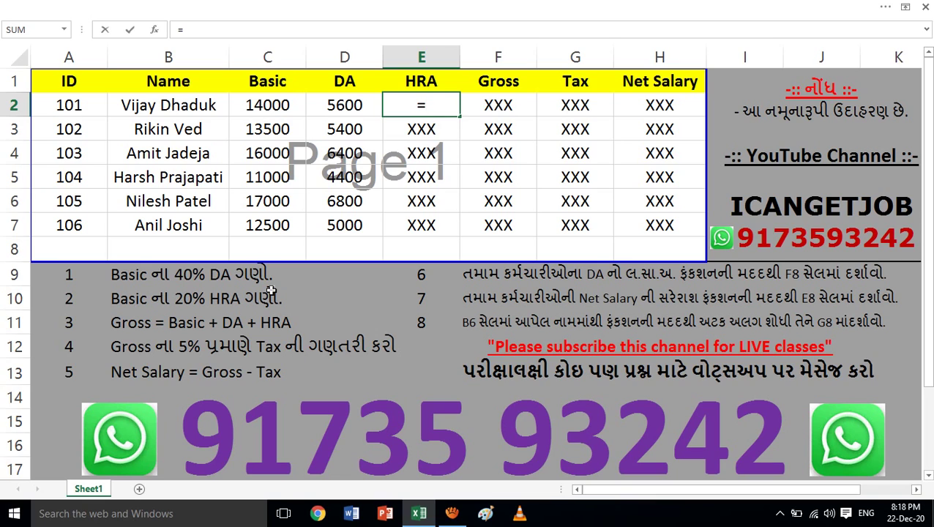
{"action": "left_click", "coordinate": [280, 107]}
{"action": "type", "text": "*2"}
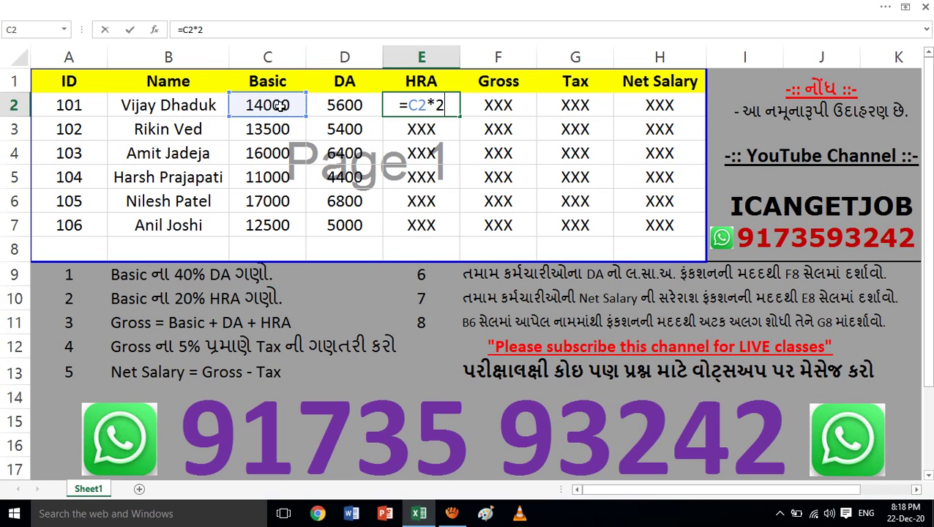
{"action": "type", "text": "0%"}
{"action": "key", "text": "Return"}
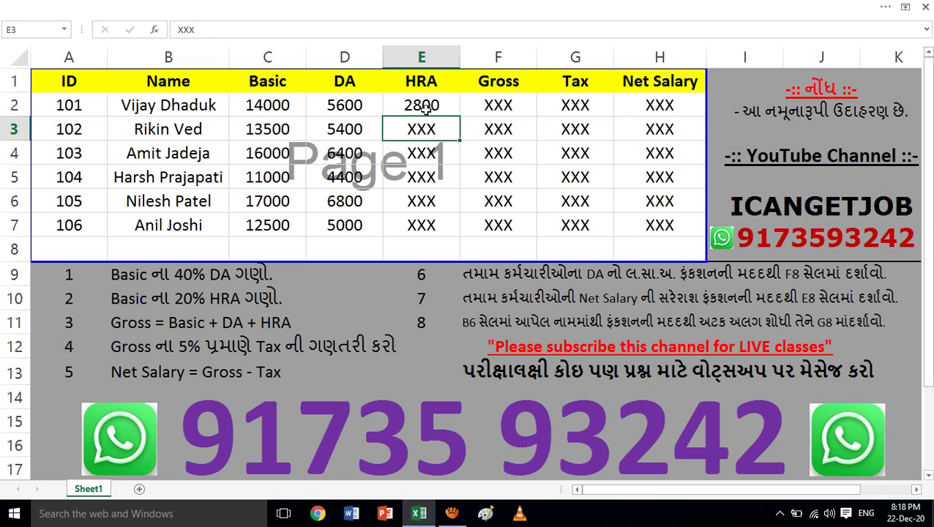
{"action": "left_click", "coordinate": [423, 110]}
{"action": "left_click_drag", "start_coordinate": [459, 116], "coordinate": [450, 228]}
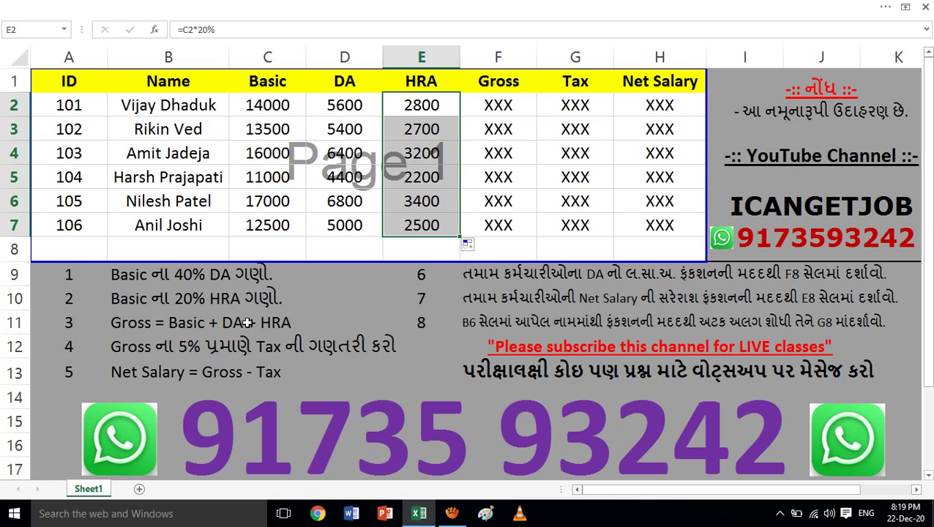
Enter =C2+D2+E2 in F2 and fill it down to F7, giving Gross 22400 to 20000
{"action": "left_click", "coordinate": [490, 108]}
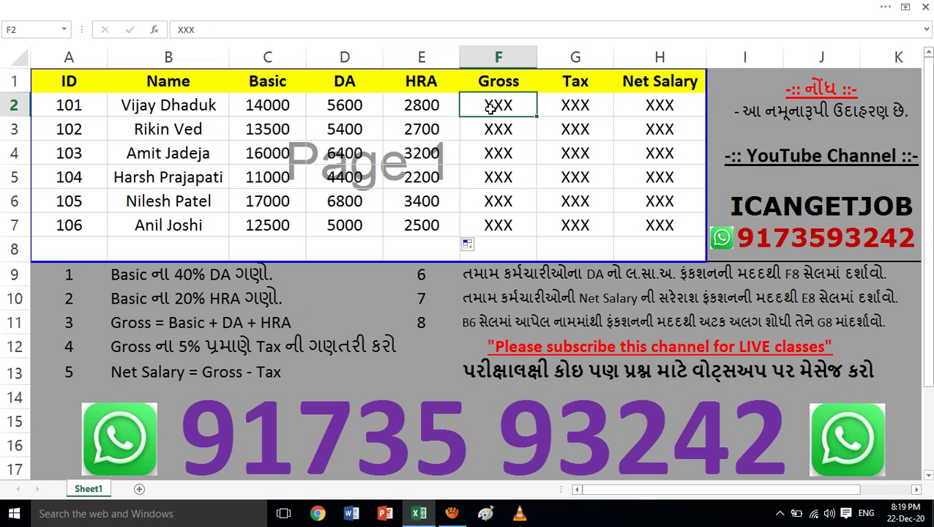
{"action": "type", "text": "="}
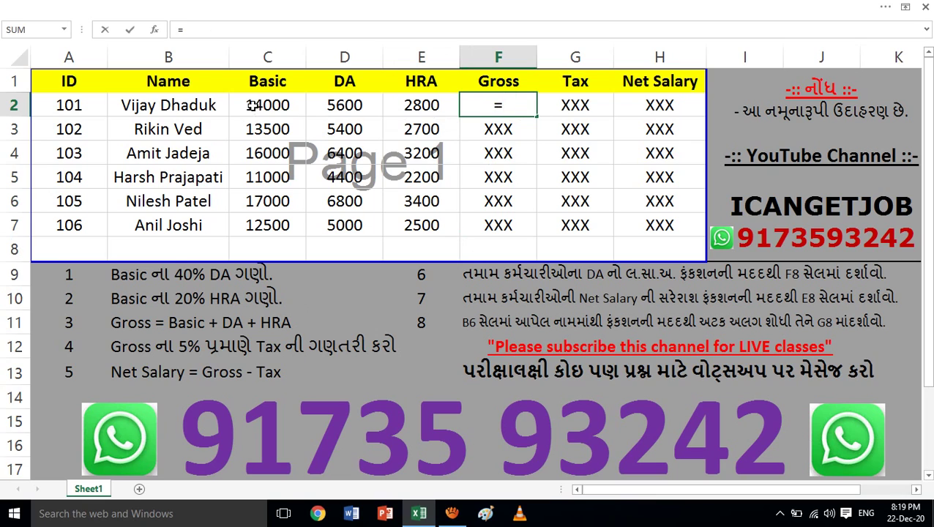
{"action": "left_click", "coordinate": [249, 107]}
{"action": "type", "text": "+"}
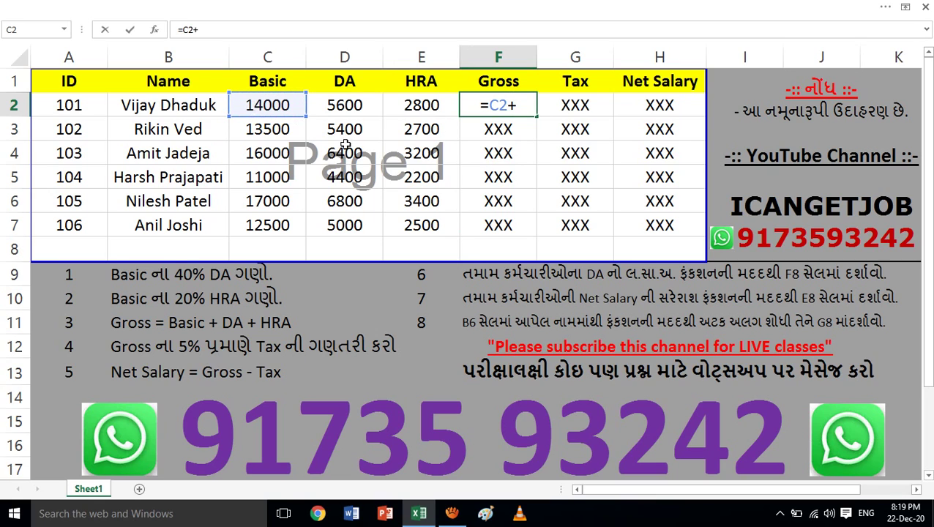
{"action": "left_click", "coordinate": [334, 107]}
{"action": "type", "text": "+"}
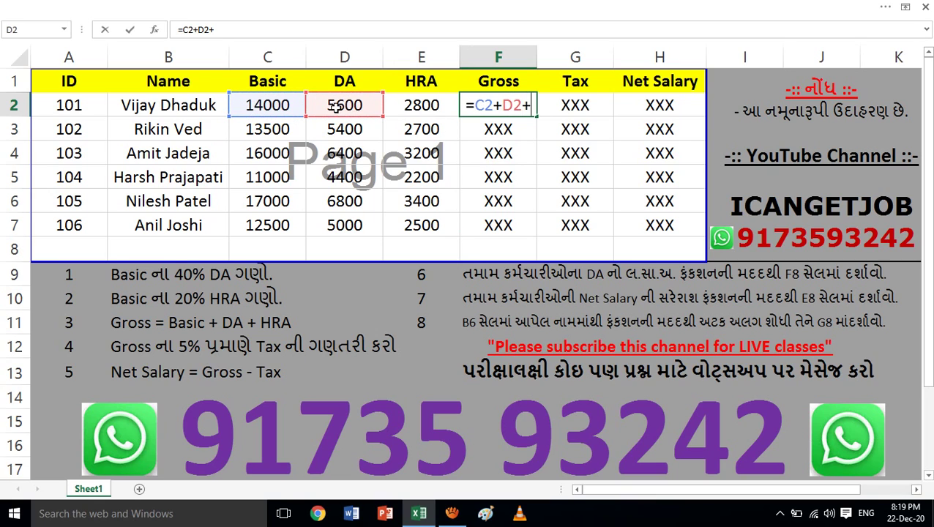
{"action": "left_click", "coordinate": [404, 109]}
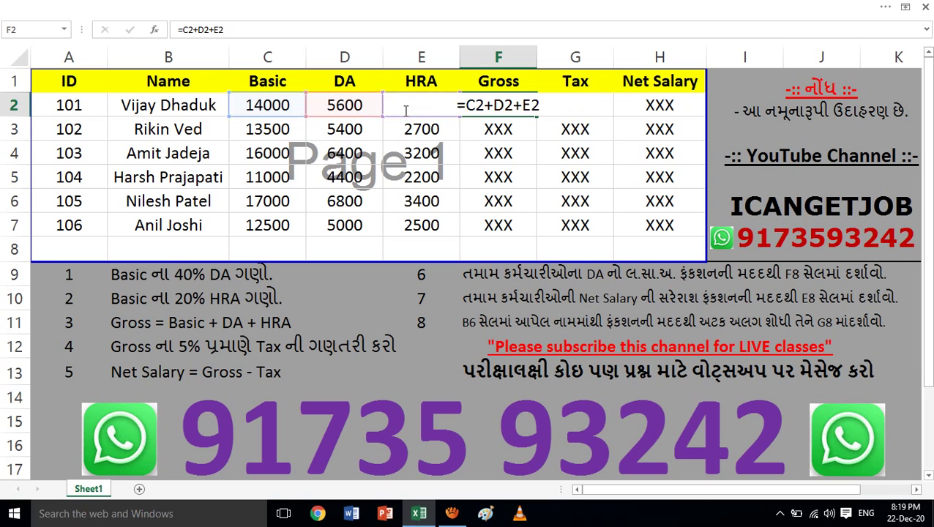
{"action": "key", "text": "Return"}
{"action": "left_click", "coordinate": [488, 104]}
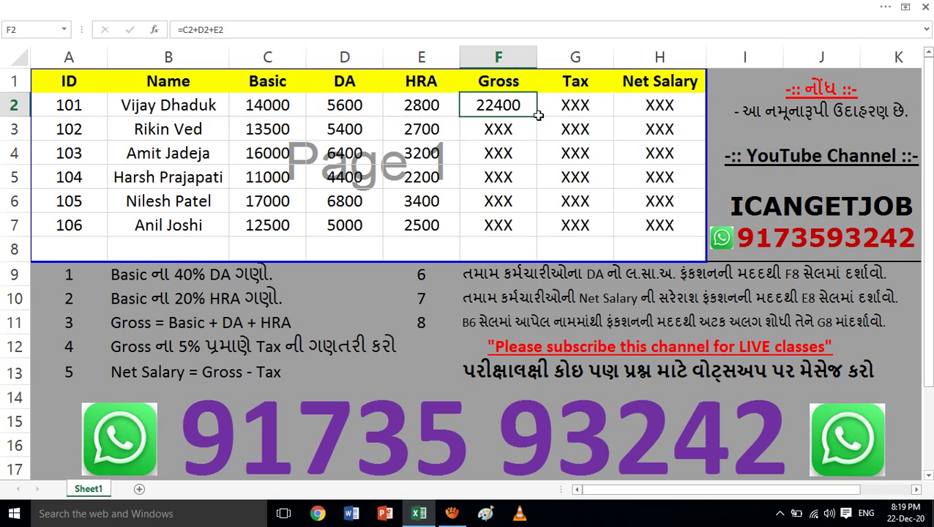
{"action": "left_click_drag", "start_coordinate": [536, 116], "coordinate": [525, 229]}
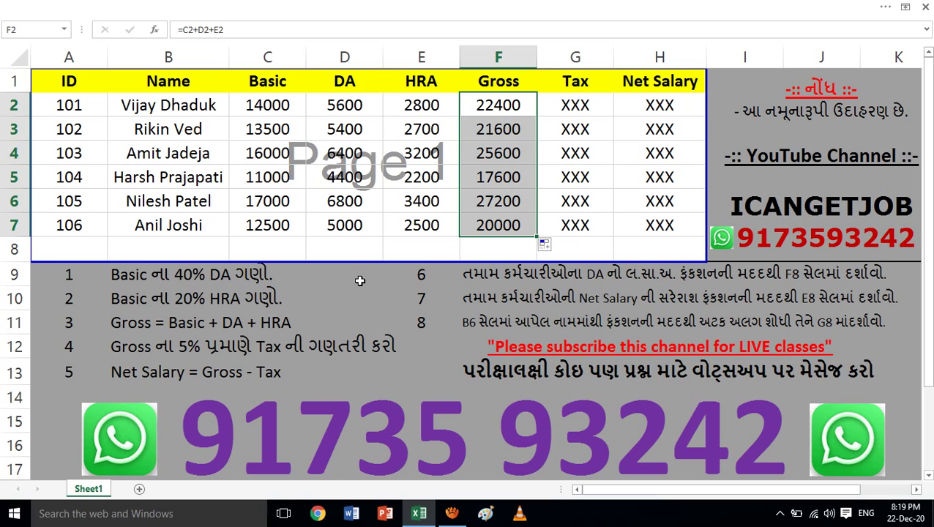
{"action": "left_click", "coordinate": [555, 110]}
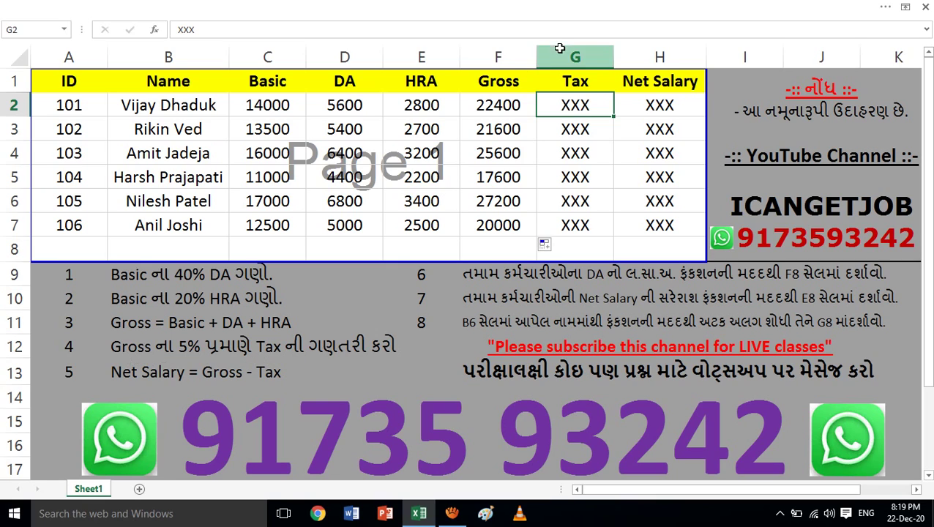
Compare the Basic salary in C2 with the Gross formula in F2
{"action": "left_click", "coordinate": [272, 107]}
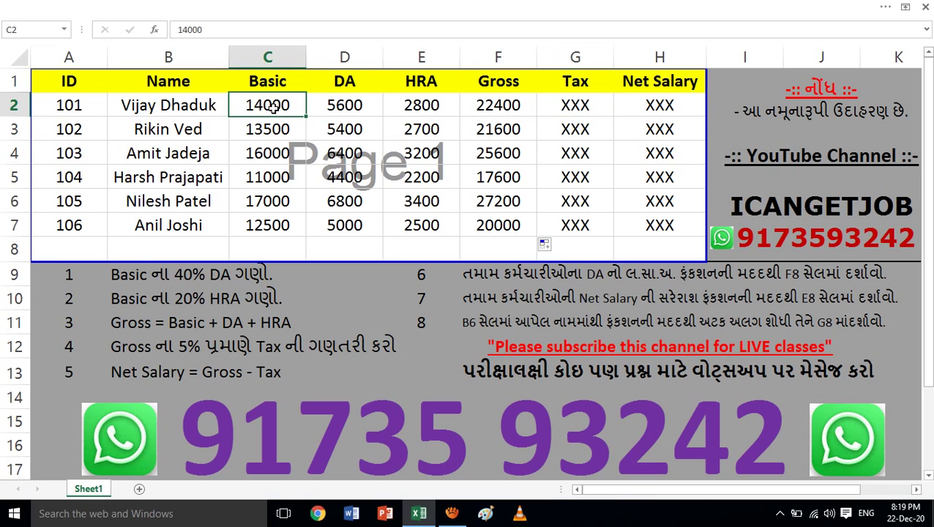
{"action": "left_click", "coordinate": [483, 109]}
{"action": "left_click", "coordinate": [272, 110]}
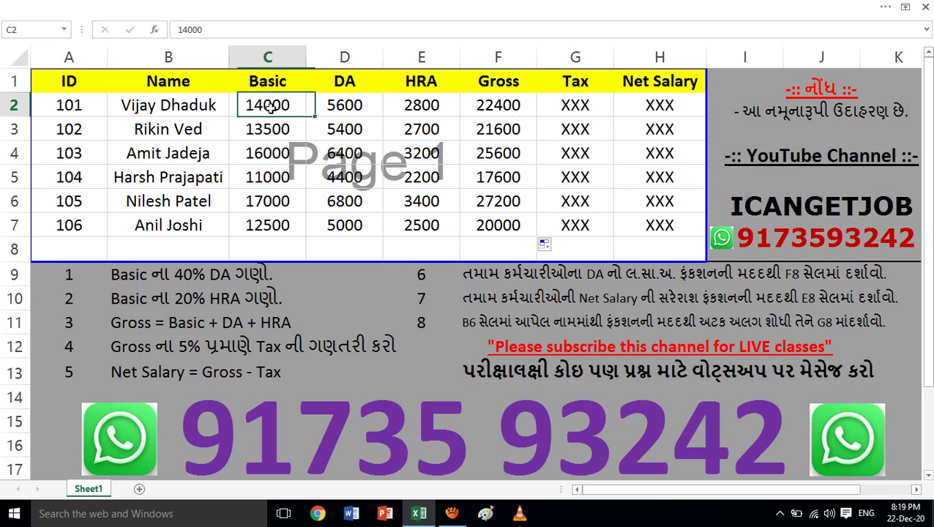
{"action": "left_click", "coordinate": [483, 113]}
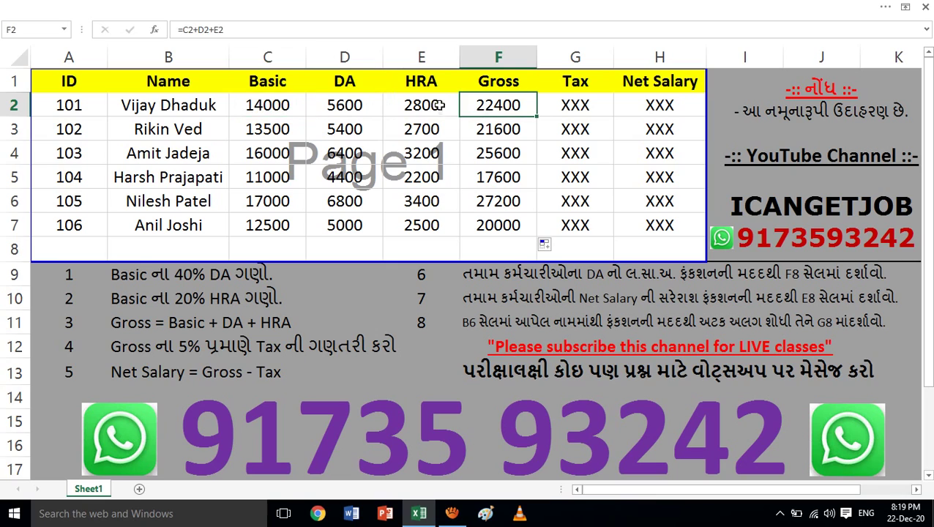
{"action": "left_click", "coordinate": [283, 113]}
Enter =F2*5% in G2 and fill it down to G7, giving Tax 1120 to 1000
{"action": "left_click", "coordinate": [589, 107]}
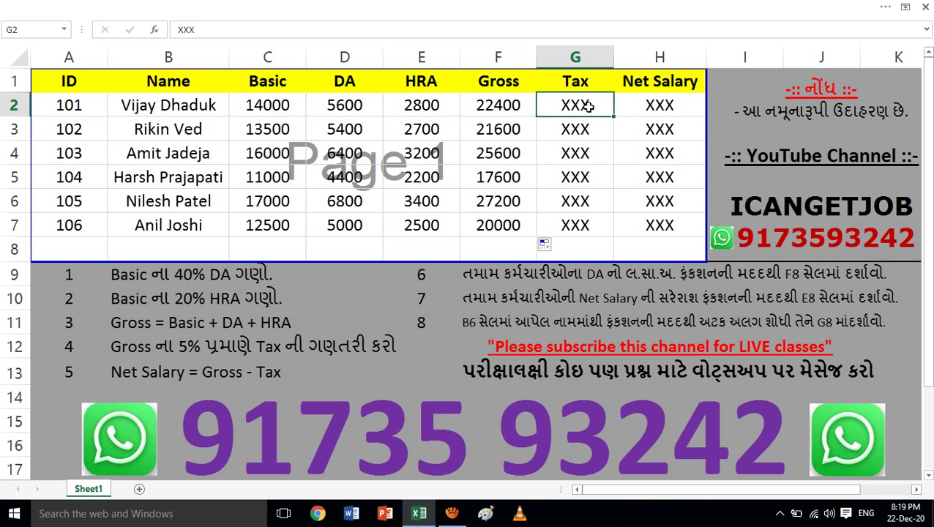
{"action": "type", "text": "="}
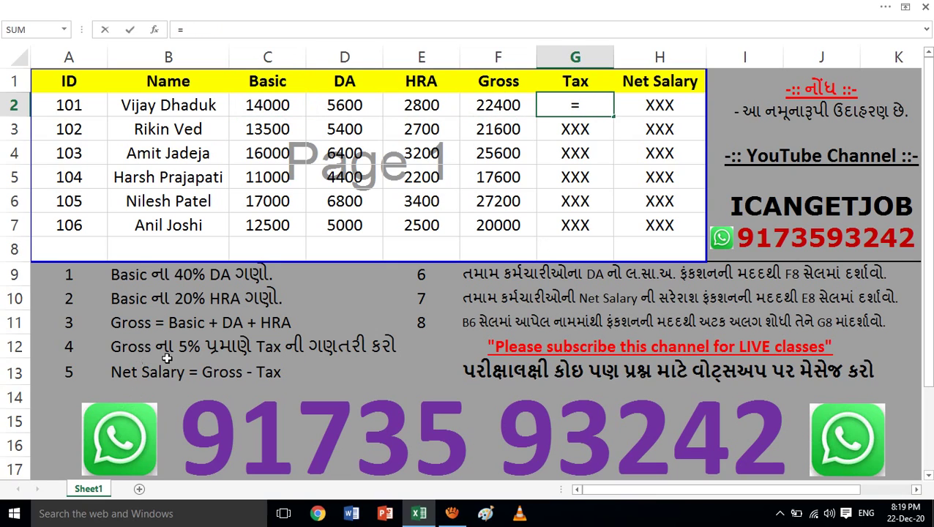
{"action": "left_click", "coordinate": [512, 107]}
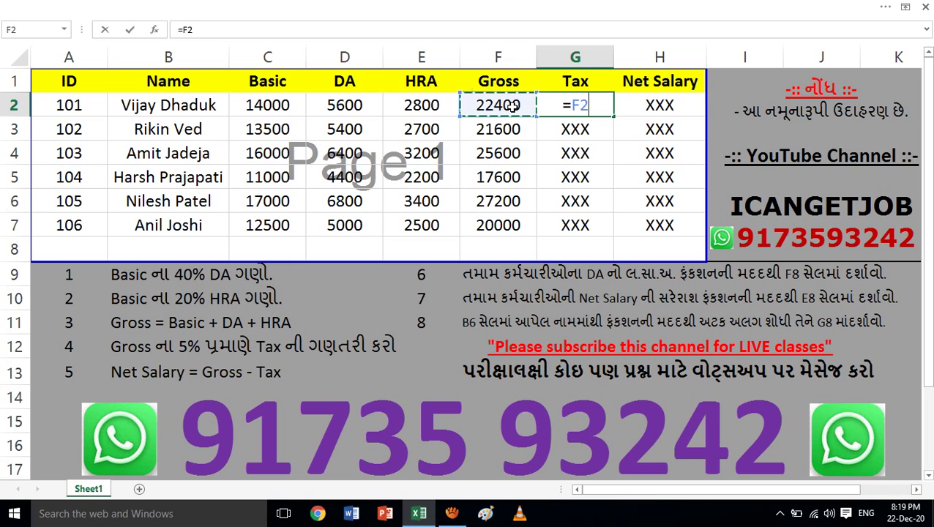
{"action": "type", "text": "*5%"}
{"action": "key", "text": "Return"}
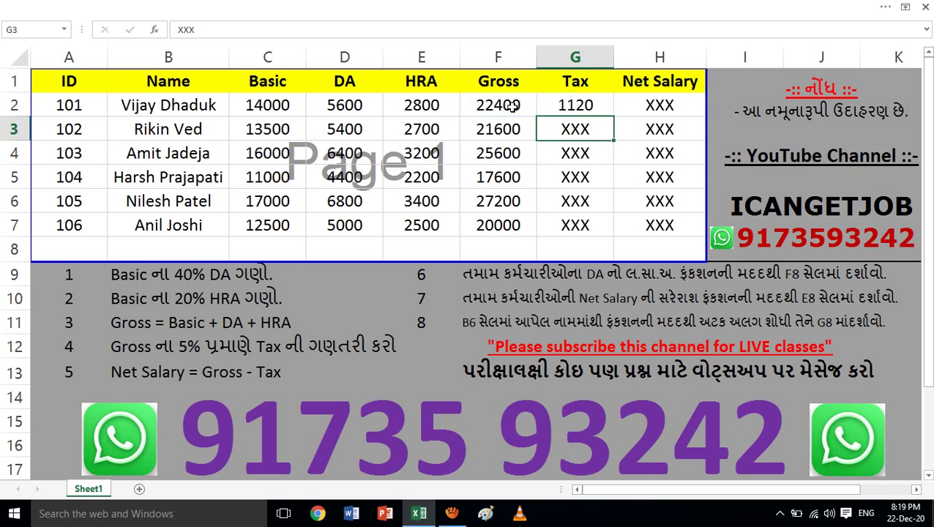
{"action": "left_click", "coordinate": [576, 104]}
{"action": "left_click_drag", "start_coordinate": [613, 116], "coordinate": [596, 227]}
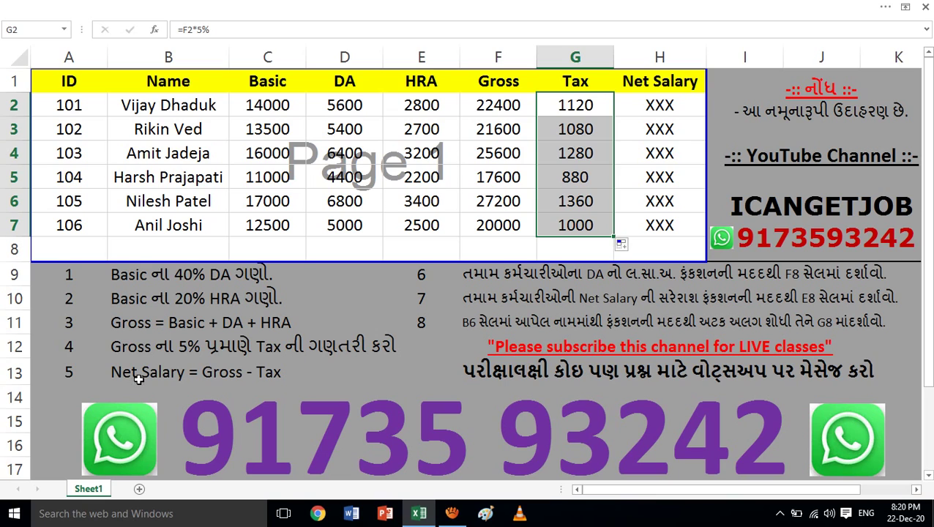
Enter =F2-G2 in H2 and fill it down to H7, giving Net Salary 21280 to 19000
{"action": "left_click", "coordinate": [675, 110]}
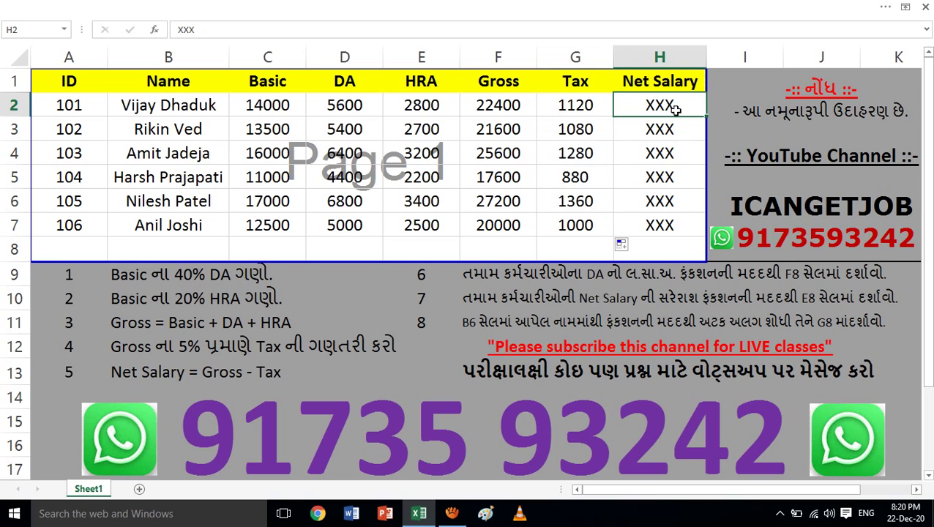
{"action": "type", "text": "="}
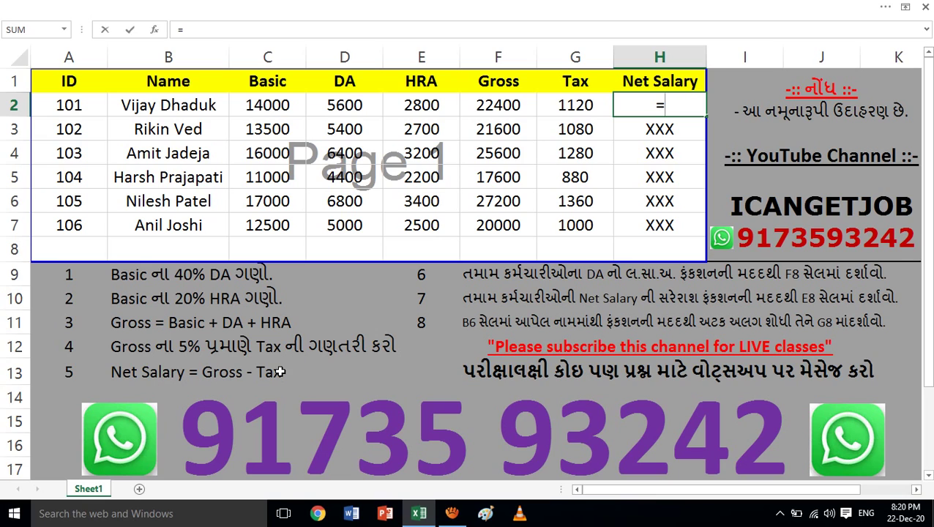
{"action": "left_click", "coordinate": [510, 105]}
{"action": "type", "text": "-"}
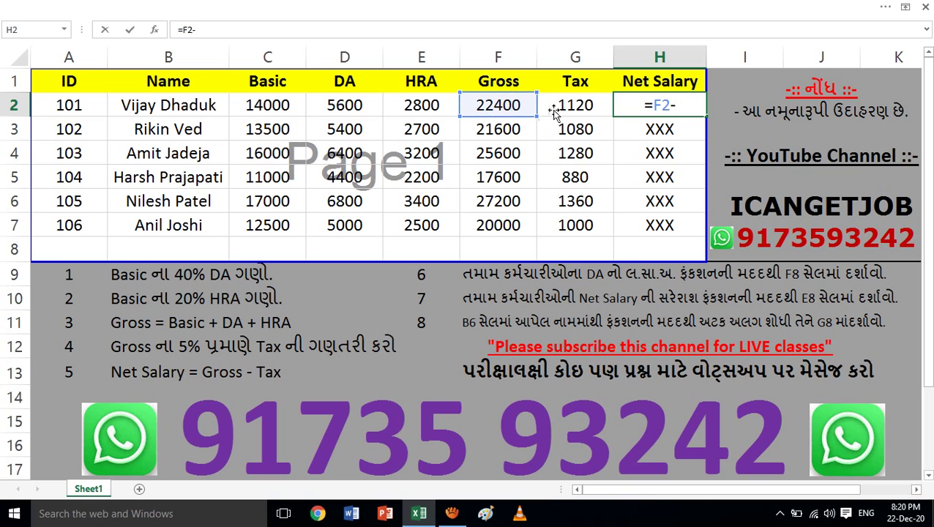
{"action": "left_click", "coordinate": [559, 109]}
{"action": "key", "text": "Return"}
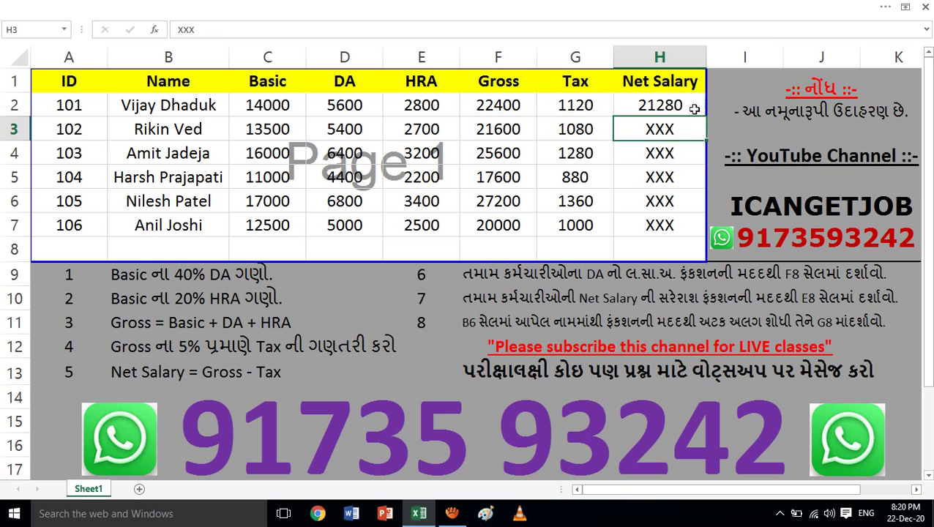
{"action": "left_click", "coordinate": [676, 104]}
{"action": "left_click_drag", "start_coordinate": [707, 118], "coordinate": [692, 229]}
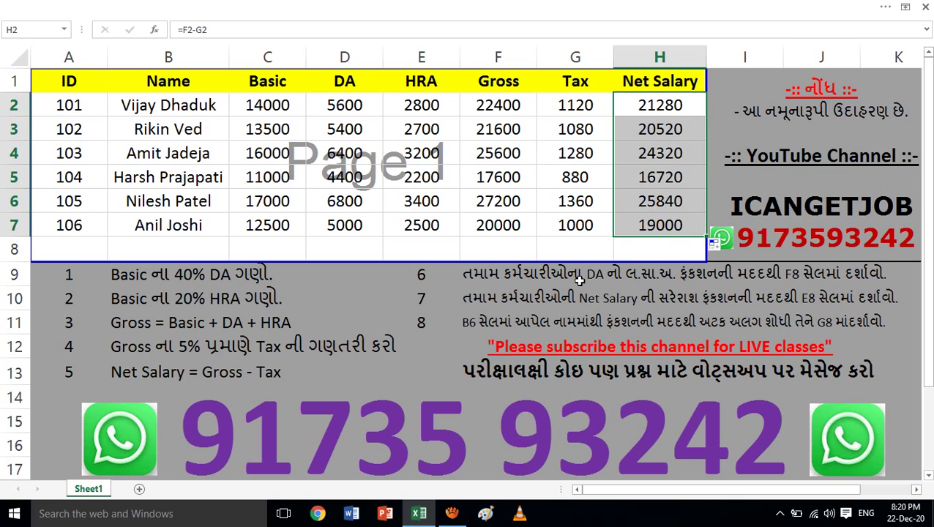
Edit the task 6 note in F9, replacing લ with ગુ so it reads ગુ.સા.અ
{"action": "left_click", "coordinate": [498, 284]}
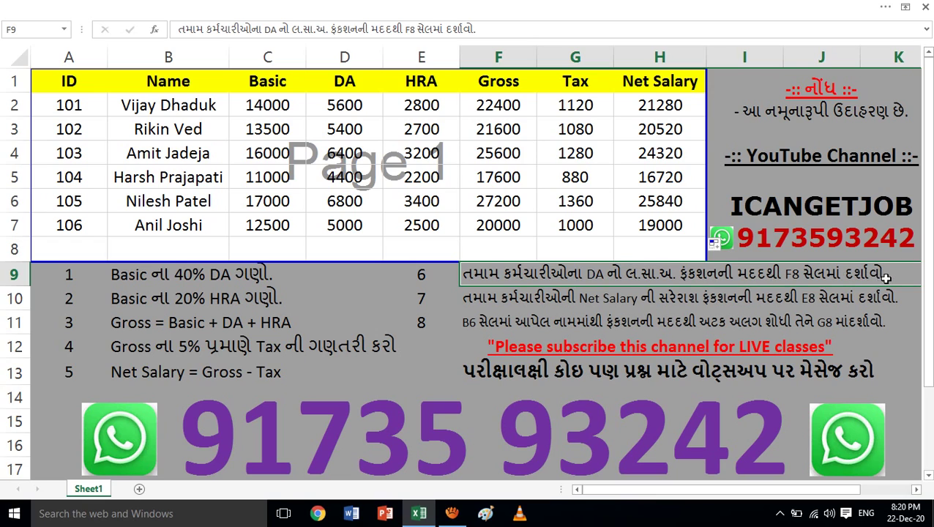
{"action": "double_click", "coordinate": [637, 276]}
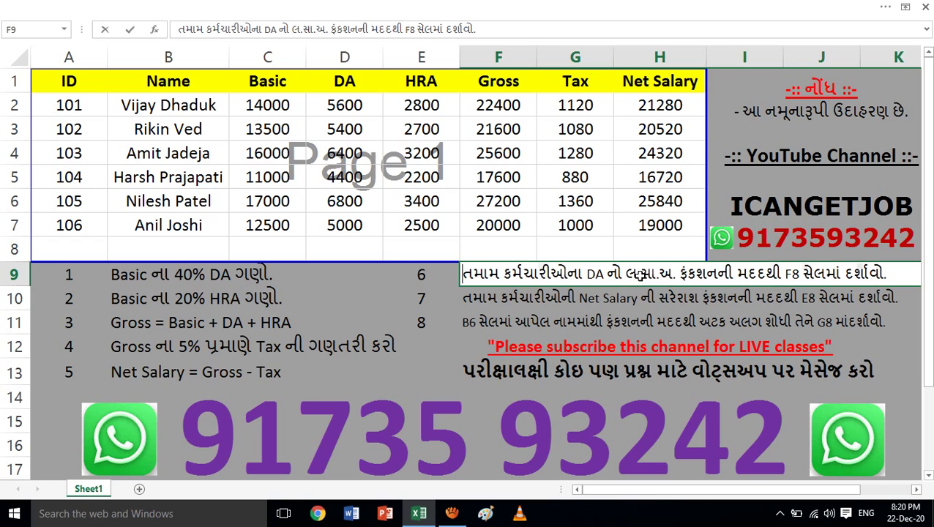
{"action": "left_click", "coordinate": [638, 275]}
{"action": "key", "text": "BackSpace"}
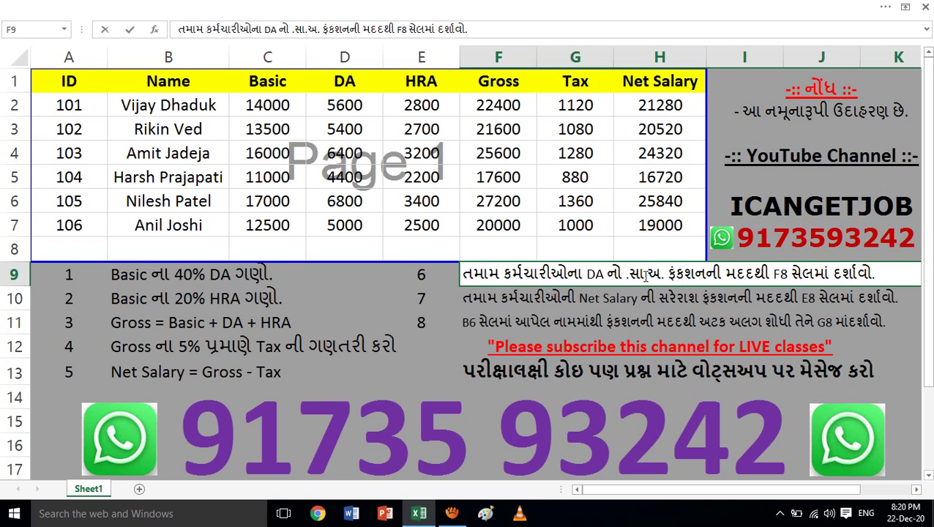
{"action": "key", "text": "alt+shift"}
{"action": "type", "text": "ગુ"}
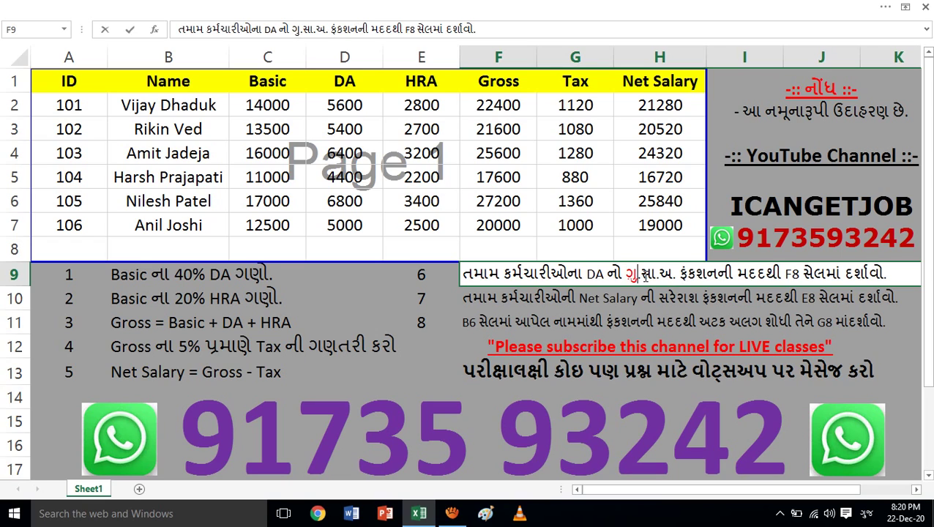
{"action": "key", "text": "Return"}
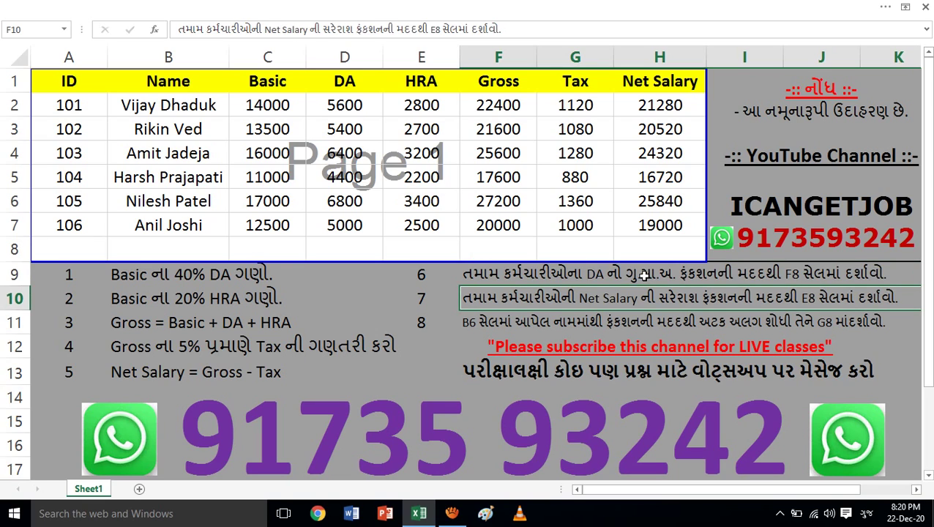
Select the DA values D2:D7 to check their formula
{"action": "key", "text": "Up"}
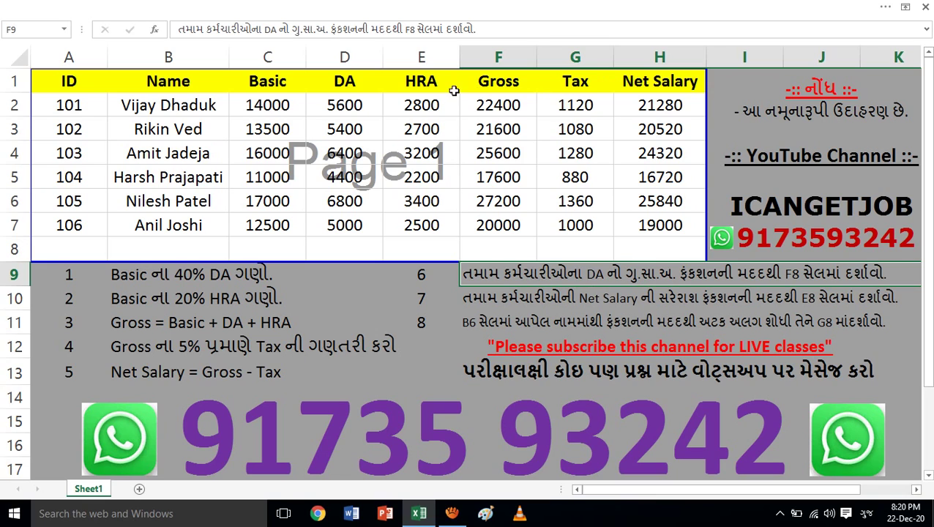
{"action": "left_click", "coordinate": [348, 82]}
{"action": "left_click_drag", "start_coordinate": [343, 109], "coordinate": [350, 224]}
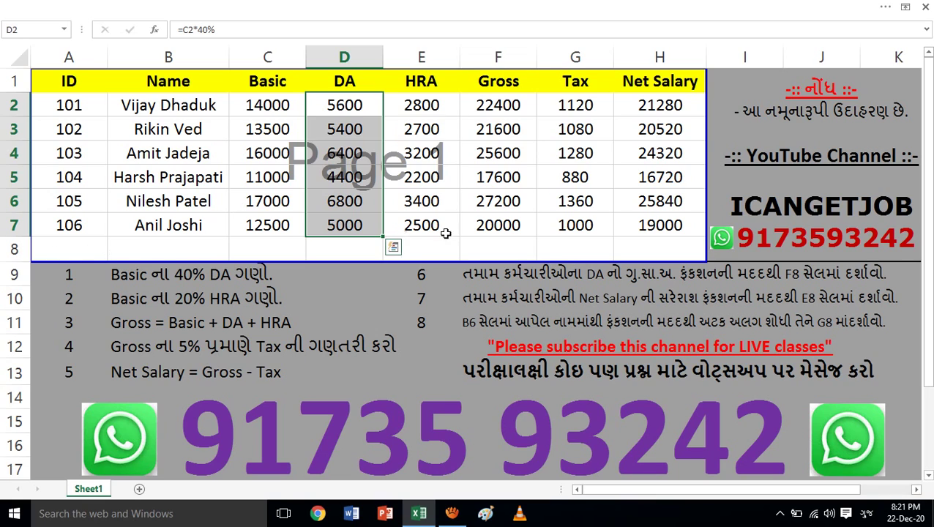
Enter =GCD(D2:D7) in F8, switching input back to English, giving 200
{"action": "left_click", "coordinate": [481, 246]}
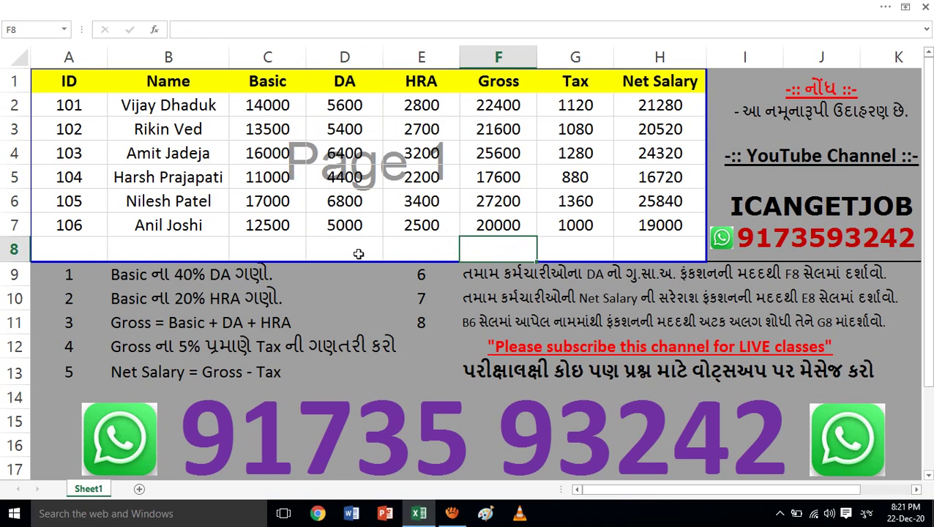
{"action": "left_click", "coordinate": [342, 253]}
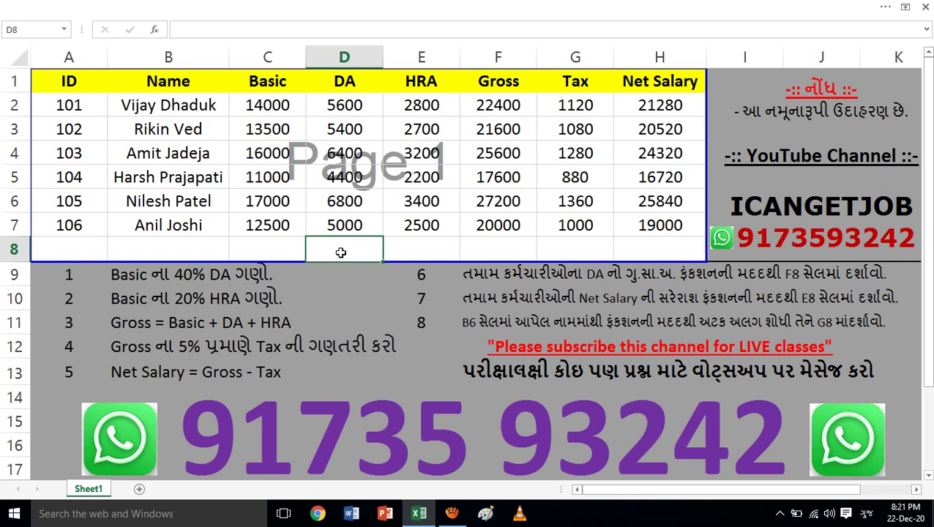
{"action": "left_click", "coordinate": [476, 247]}
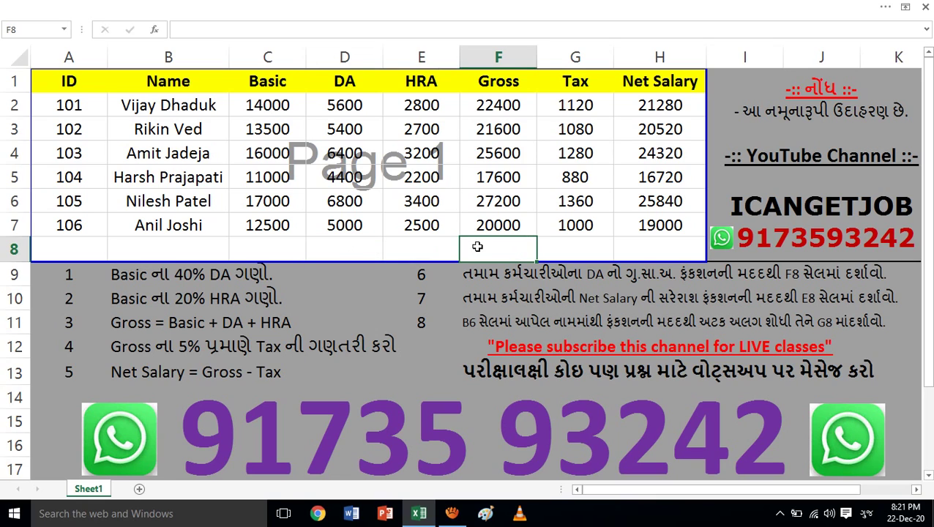
{"action": "type", "text": "="}
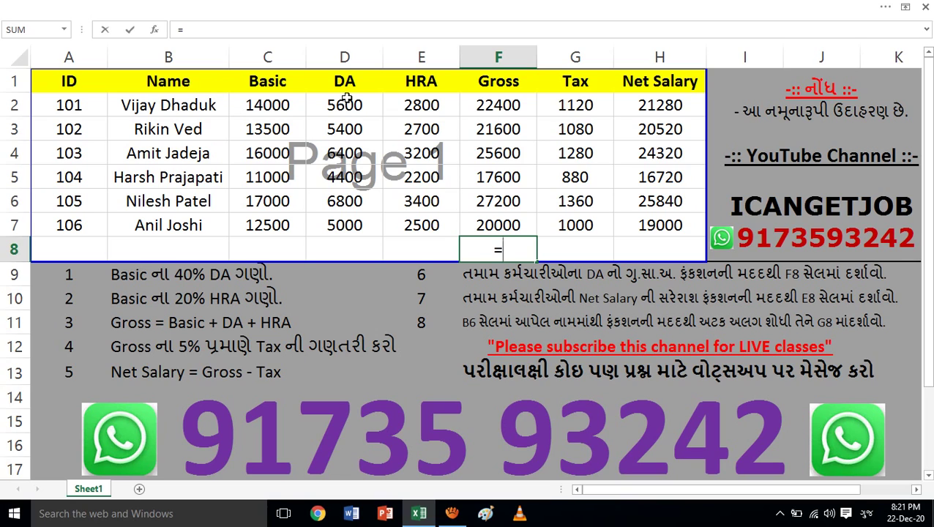
{"action": "type", "text": "ગ"}
{"action": "key", "text": "BackSpace"}
{"action": "key", "text": "alt+shift"}
{"action": "type", "text": "gc"}
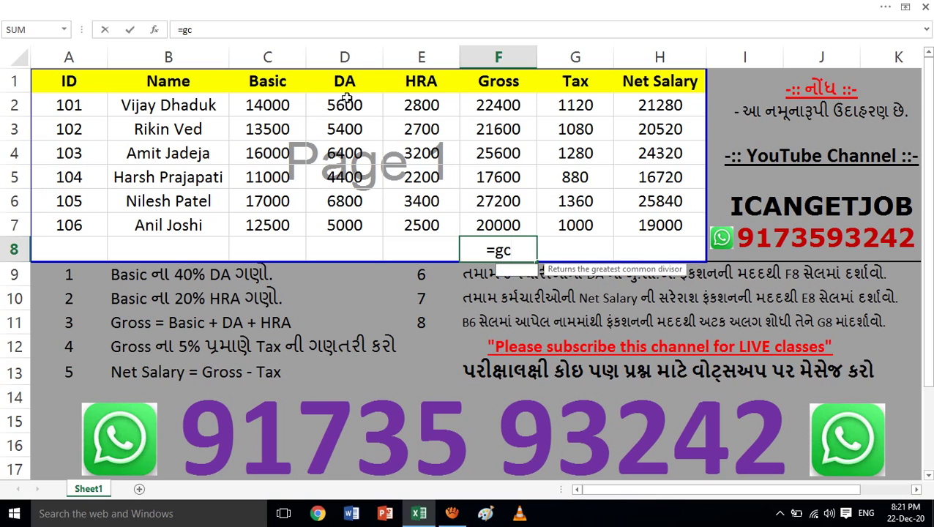
{"action": "type", "text": "d"}
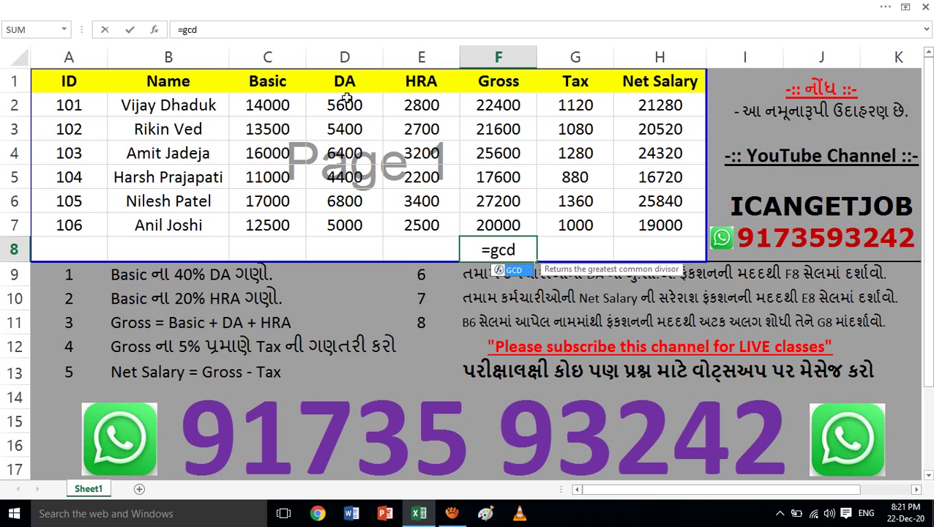
{"action": "type", "text": "("}
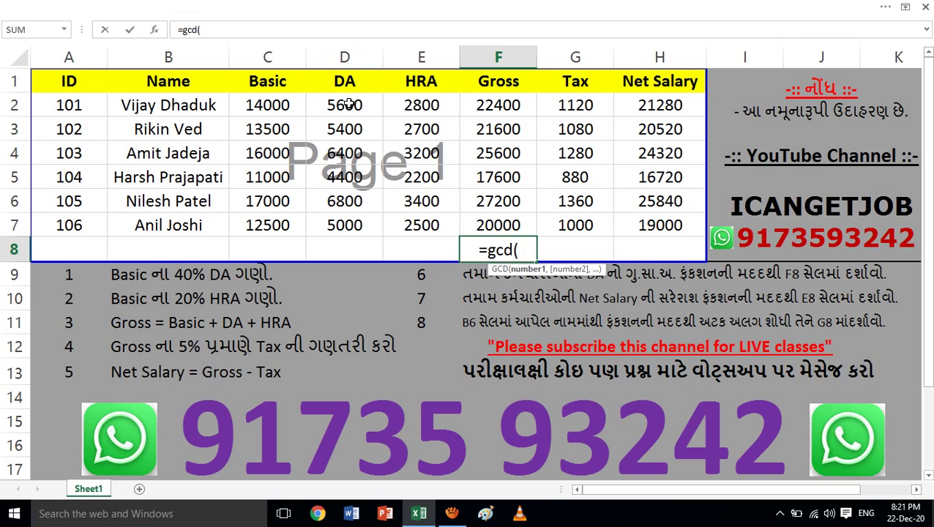
{"action": "left_click_drag", "start_coordinate": [349, 105], "coordinate": [351, 229]}
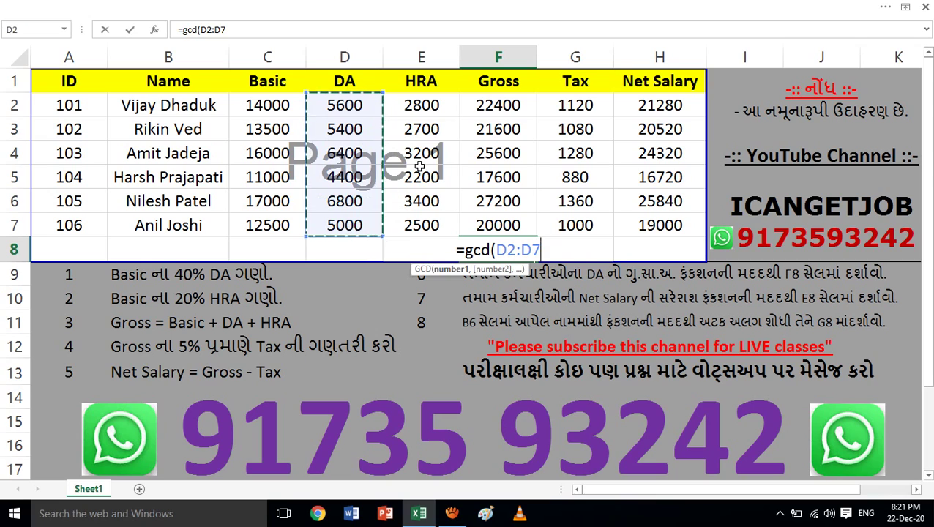
{"action": "type", "text": ")"}
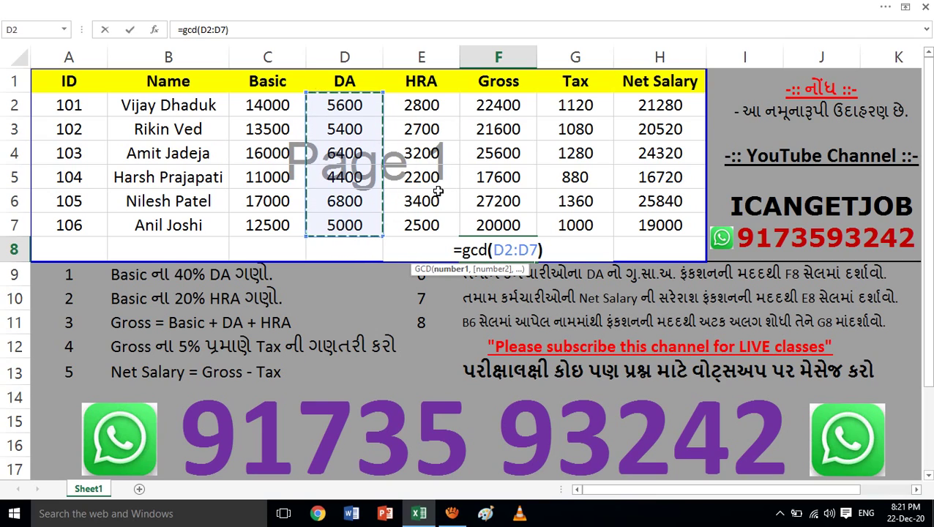
{"action": "key", "text": "Return"}
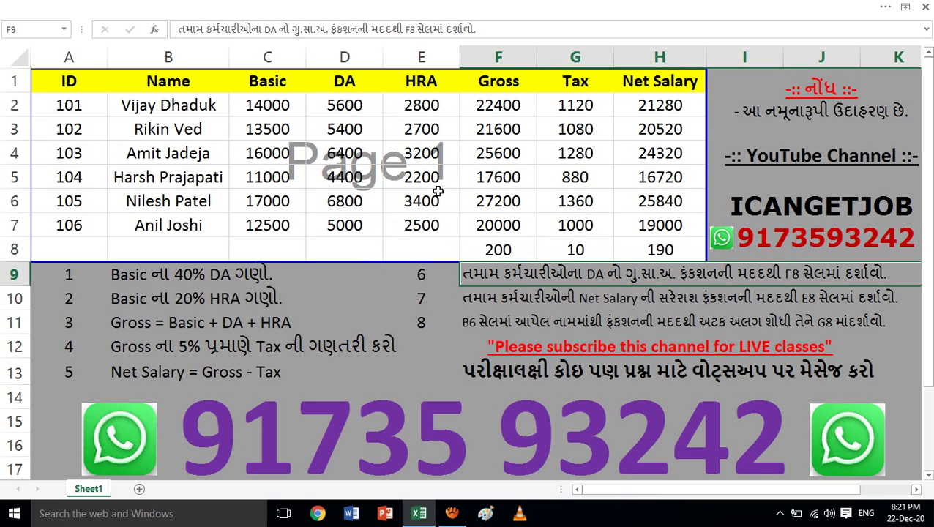
Clear the stray values 10 and 190 from G8:H8 and review the GCD formula
{"action": "left_click_drag", "start_coordinate": [597, 252], "coordinate": [659, 253]}
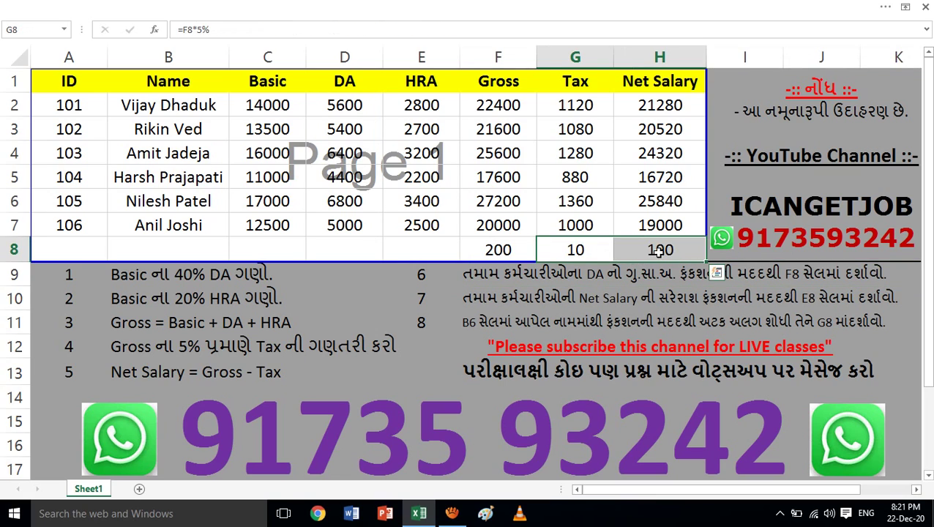
{"action": "key", "text": "Delete"}
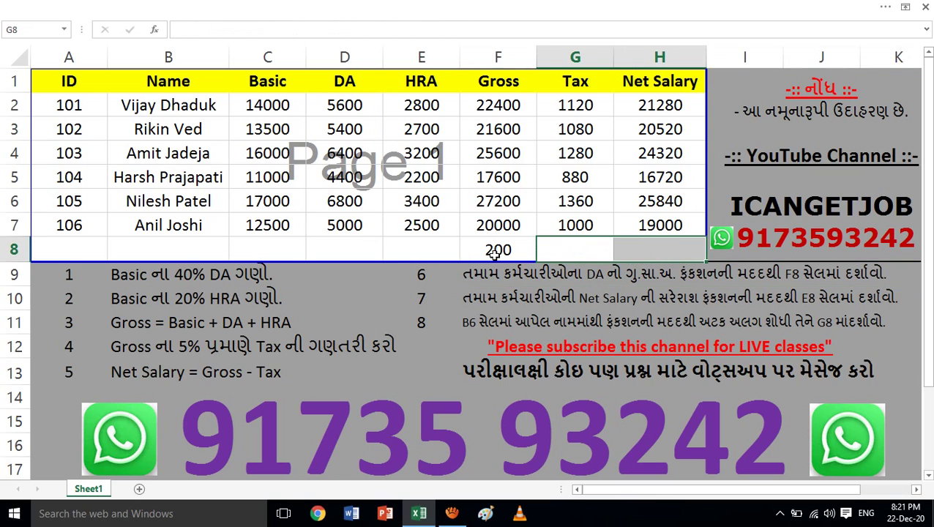
{"action": "left_click", "coordinate": [496, 251]}
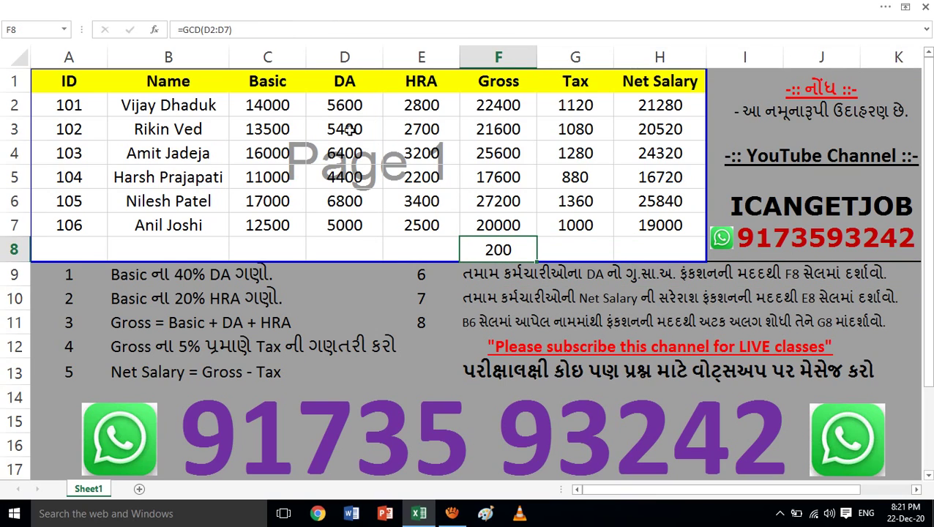
{"action": "double_click", "coordinate": [496, 250]}
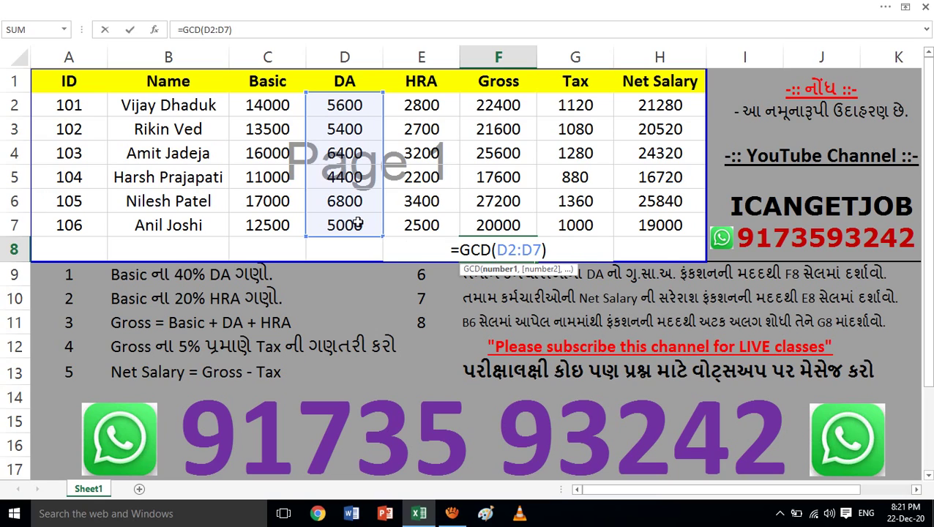
{"action": "key", "text": "Return"}
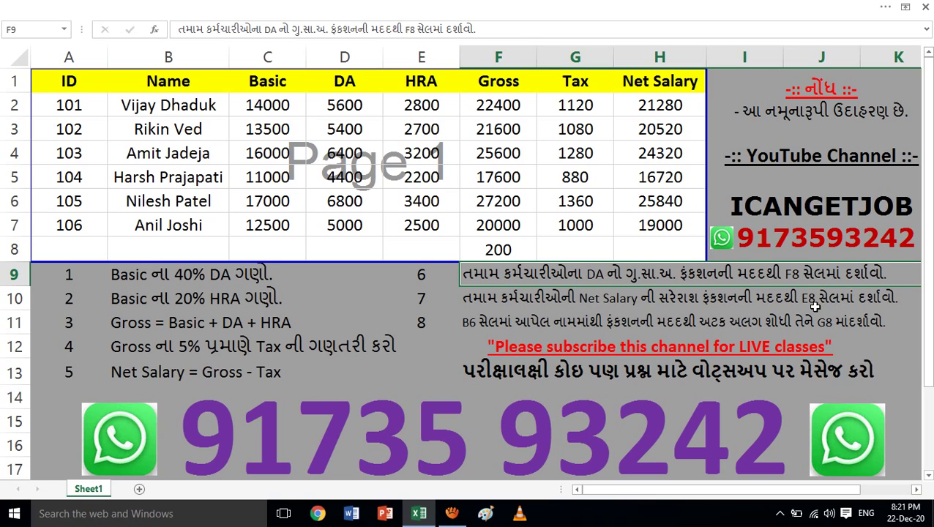
Enter =AVERAGE(H2:H7) in E8, showing 21280
{"action": "left_click", "coordinate": [432, 253]}
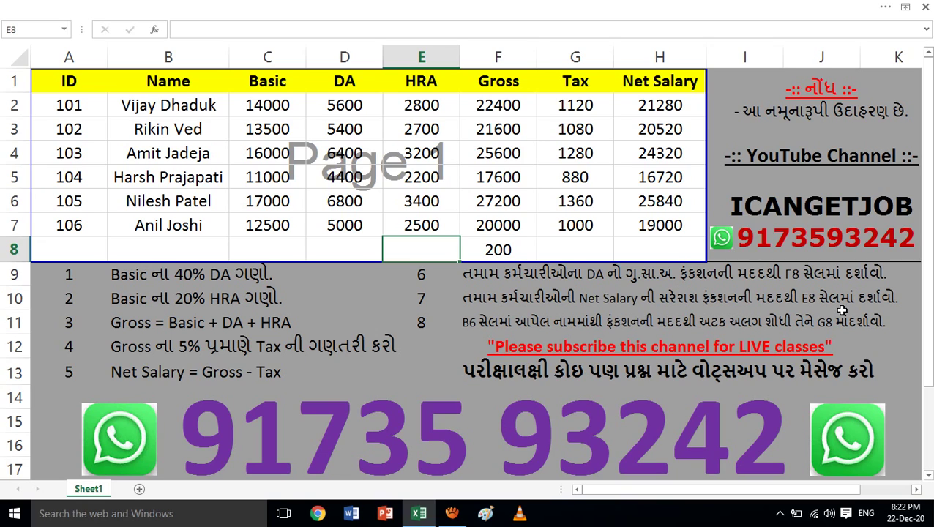
{"action": "type", "text": "="}
{"action": "type", "text": "ave"}
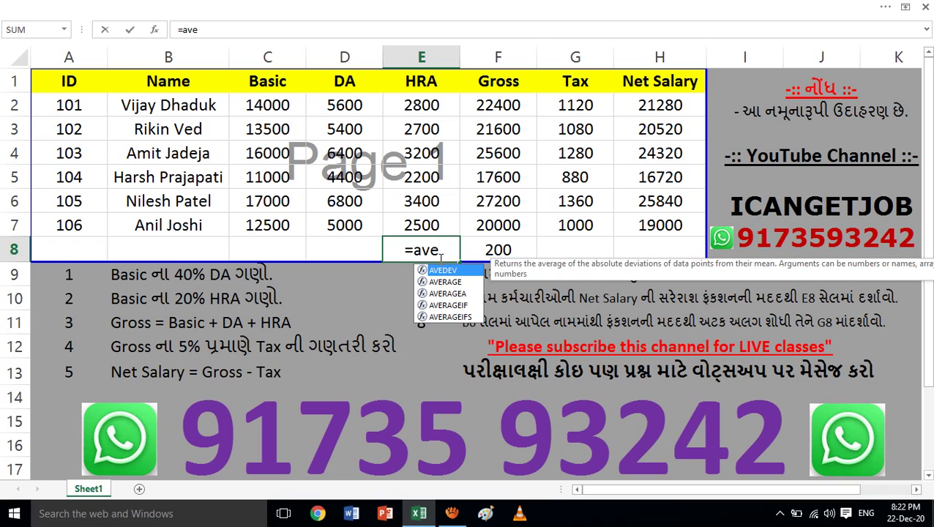
{"action": "type", "text": "rage("}
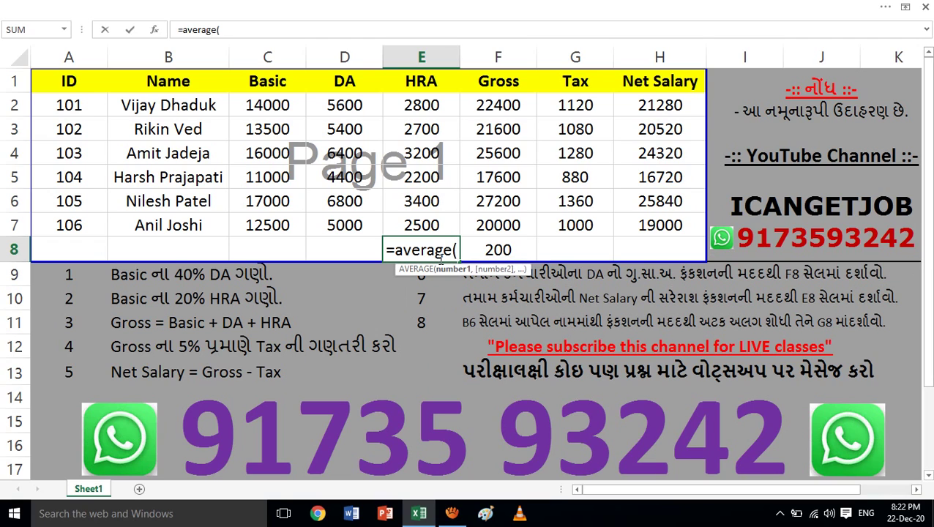
{"action": "left_click_drag", "start_coordinate": [644, 105], "coordinate": [661, 225]}
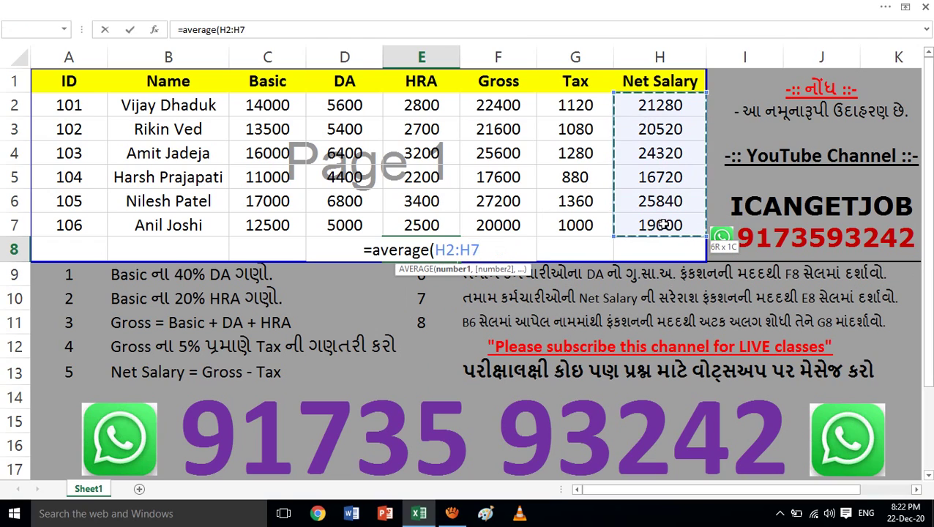
{"action": "key", "text": "Return"}
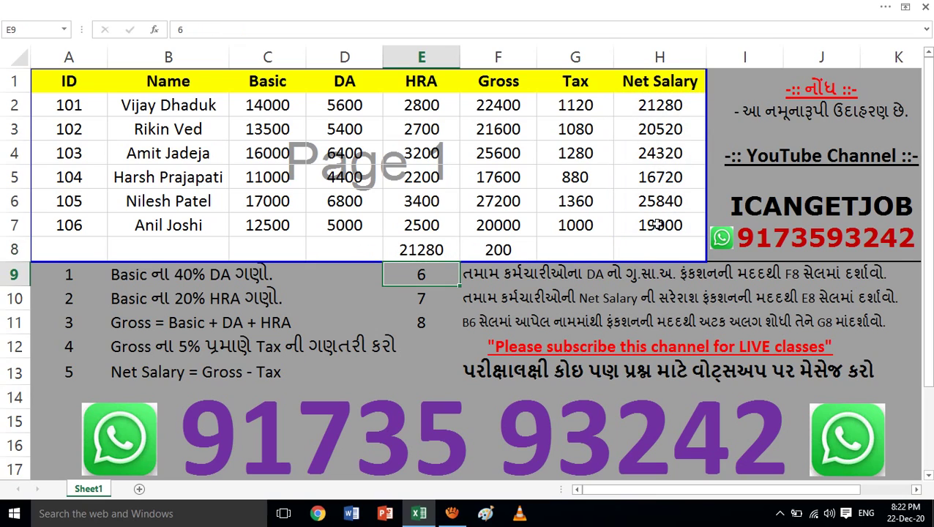
{"action": "left_click", "coordinate": [412, 246]}
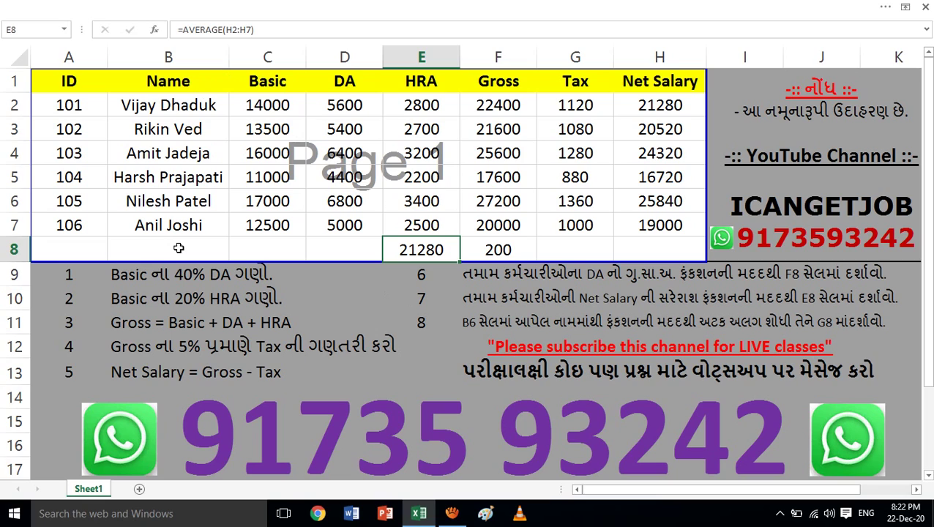
Start the surname formula in G8 with =RIGHT(B6, LEN(B6)
{"action": "left_click", "coordinate": [157, 204]}
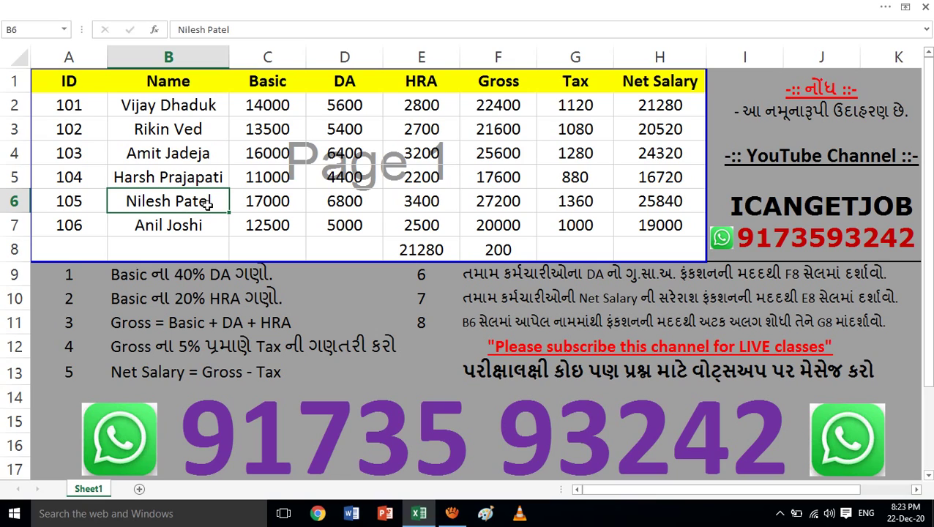
{"action": "left_click", "coordinate": [571, 244]}
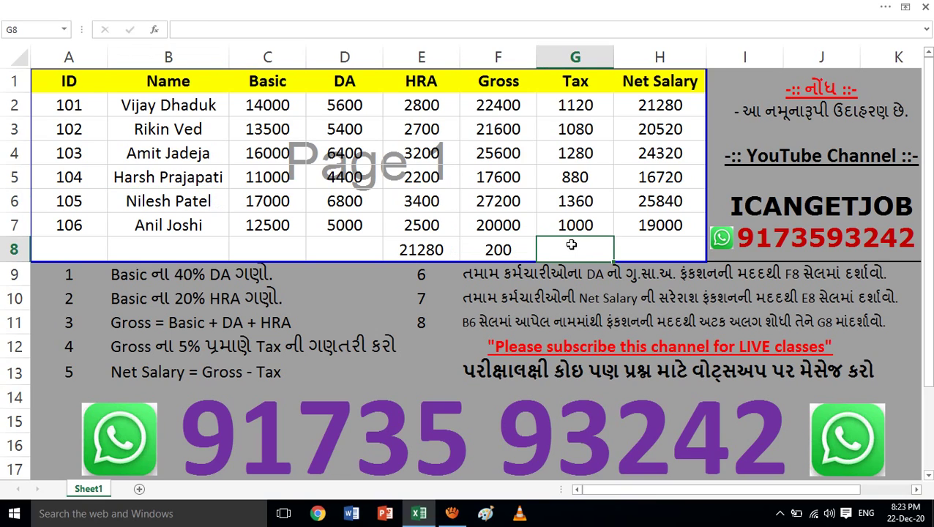
{"action": "type", "text": "="}
{"action": "type", "text": "r"}
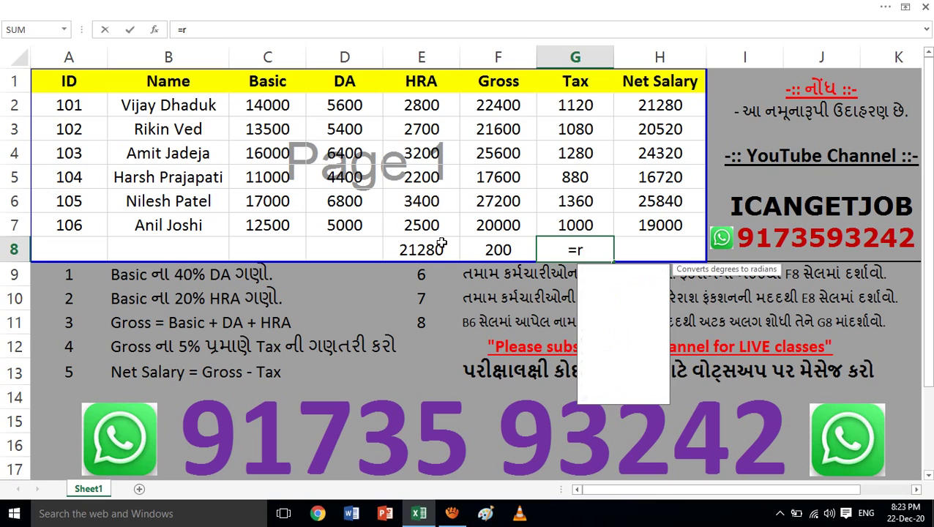
{"action": "type", "text": "ight("}
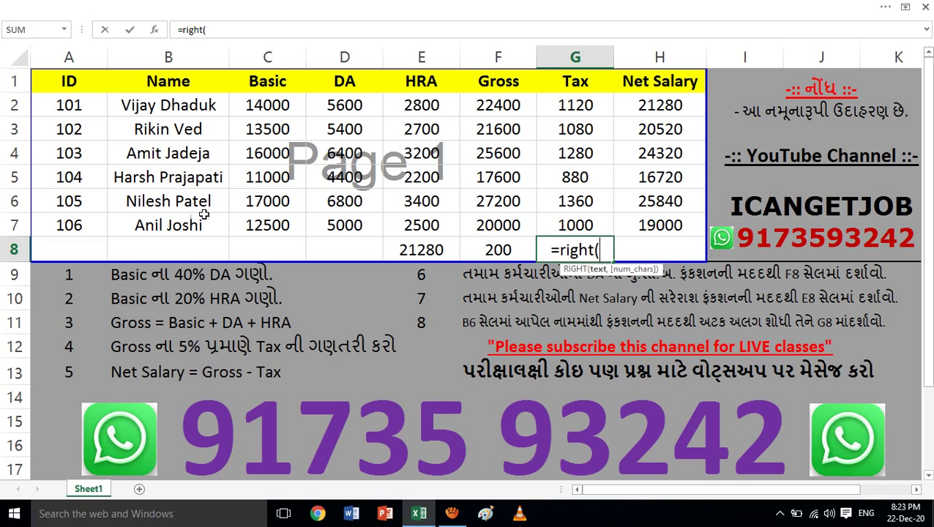
{"action": "left_click", "coordinate": [196, 204]}
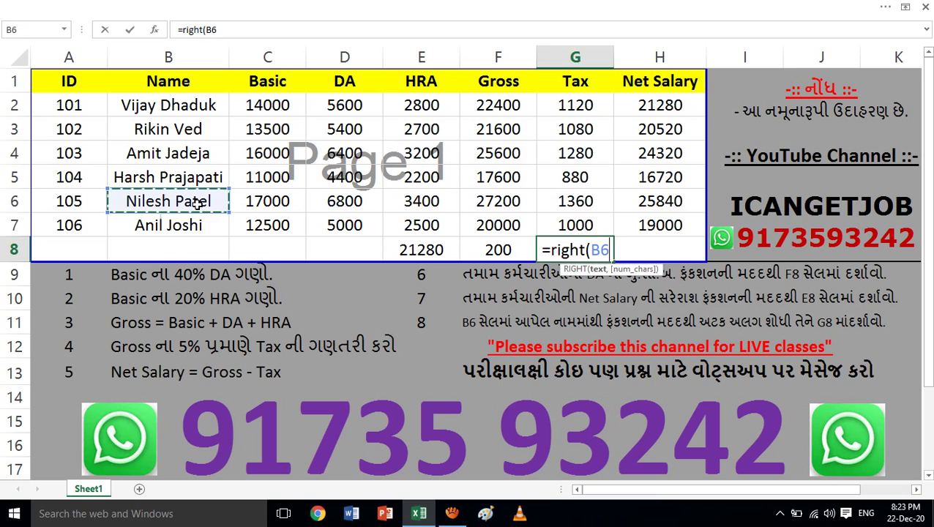
{"action": "type", "text": ","}
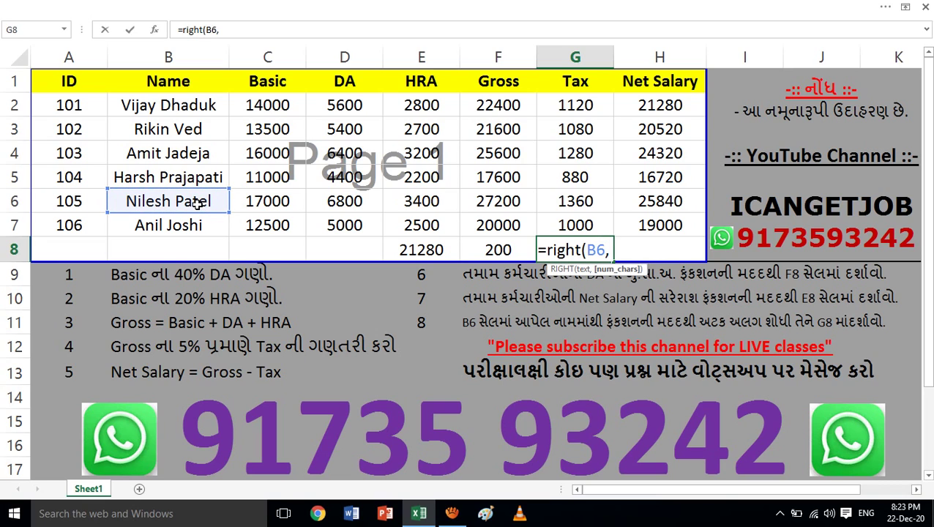
{"action": "type", "text": " len"}
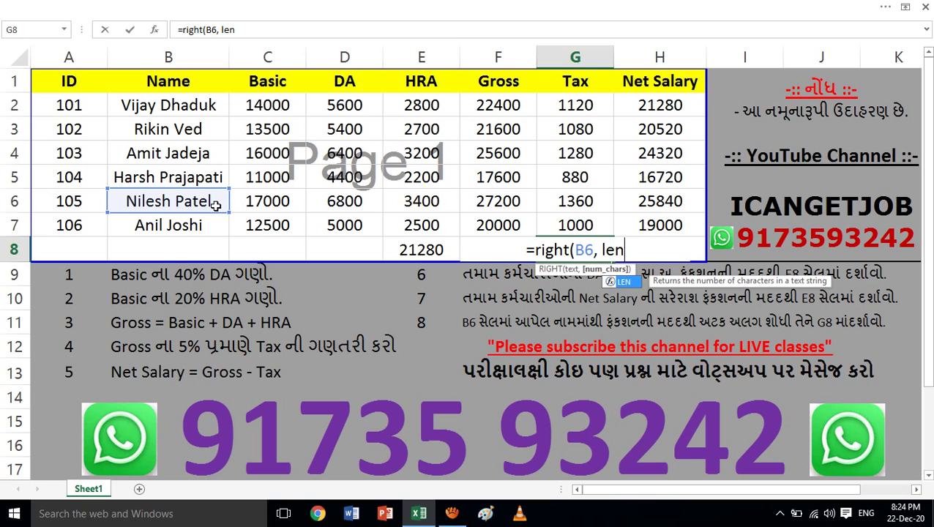
{"action": "type", "text": "("}
{"action": "left_click", "coordinate": [178, 206]}
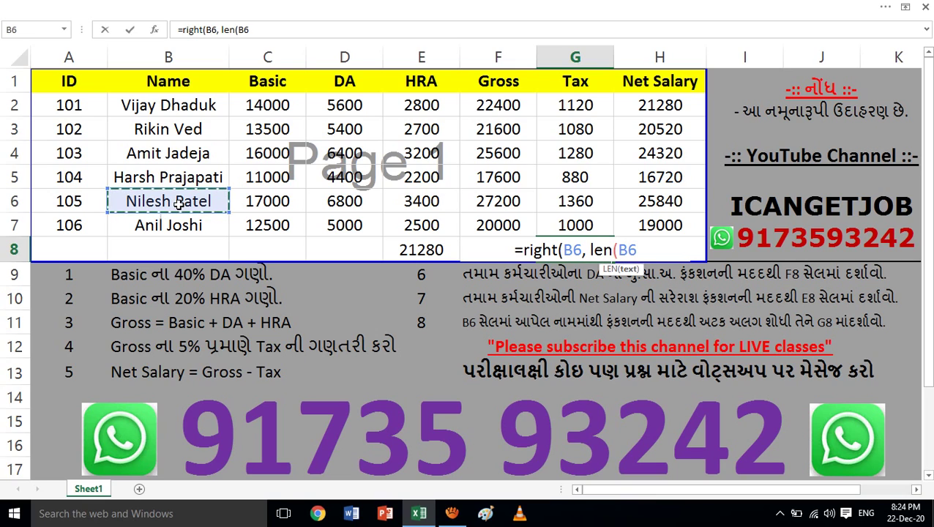
{"action": "type", "text": ")"}
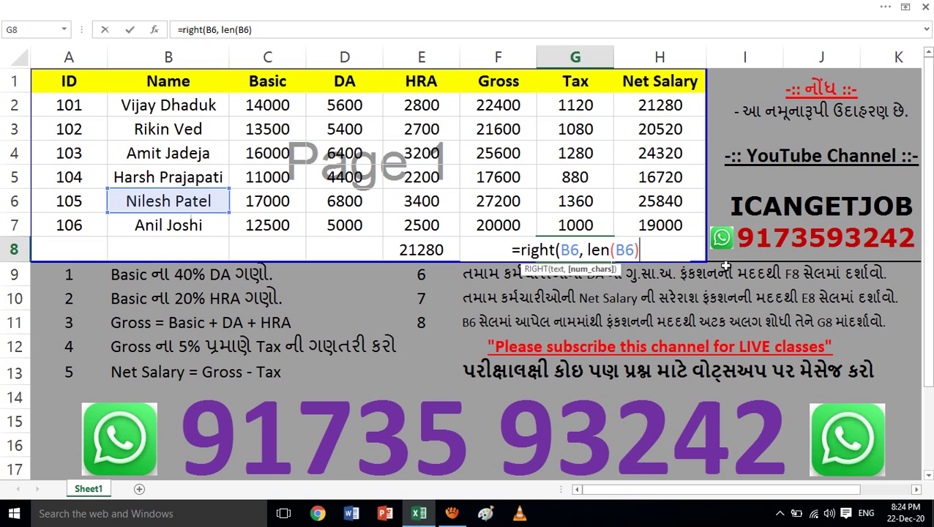
Finish it with - SEARCH(" ",B6)) to extract Patel, then clear the #VALUE! error in H8
{"action": "type", "text": "- "}
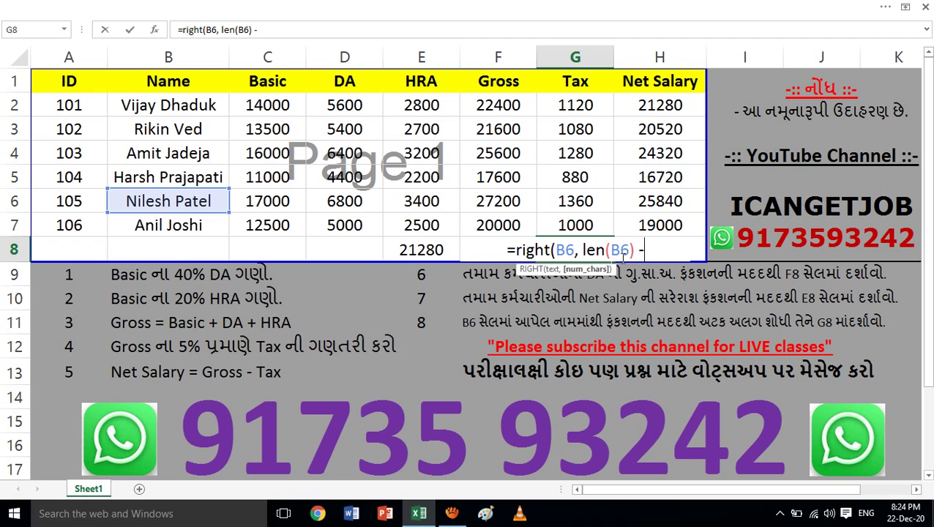
{"action": "type", "text": "se"}
{"action": "type", "text": "arch"}
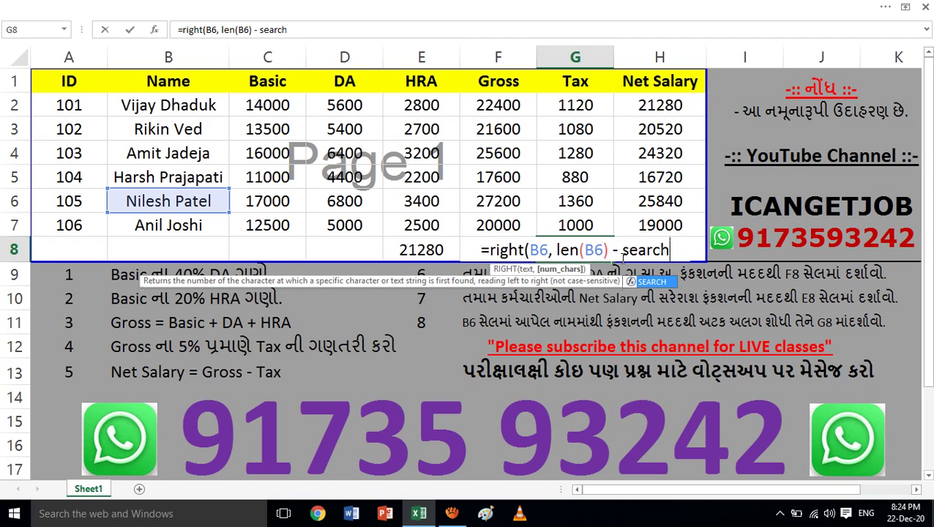
{"action": "type", "text": "(\" \""}
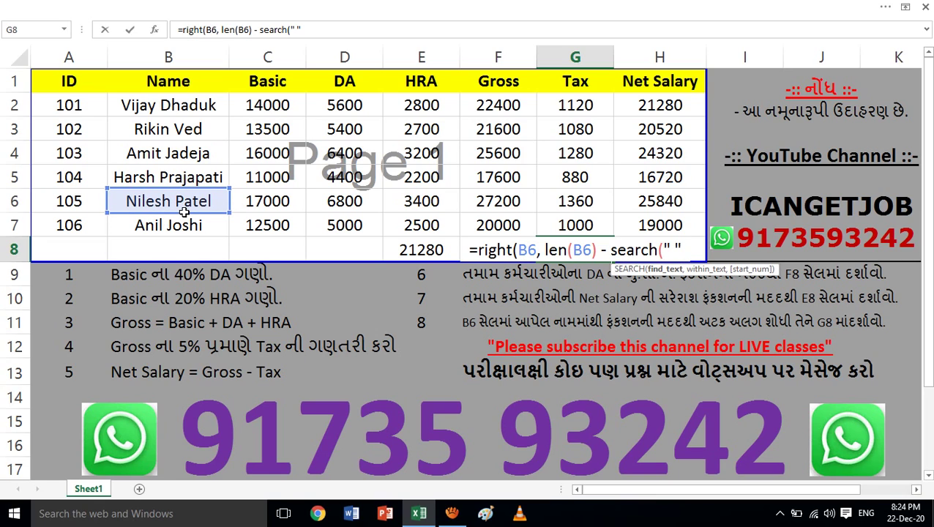
{"action": "type", "text": ","}
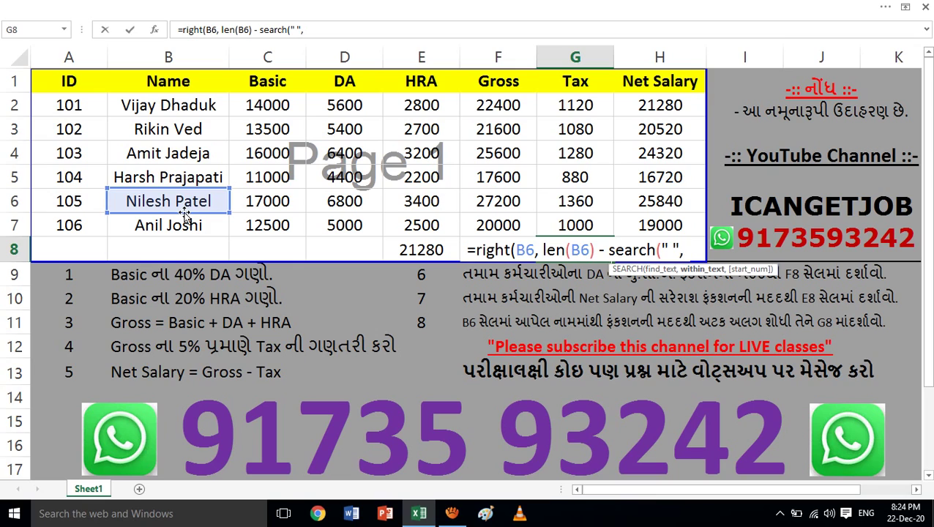
{"action": "left_click", "coordinate": [178, 205]}
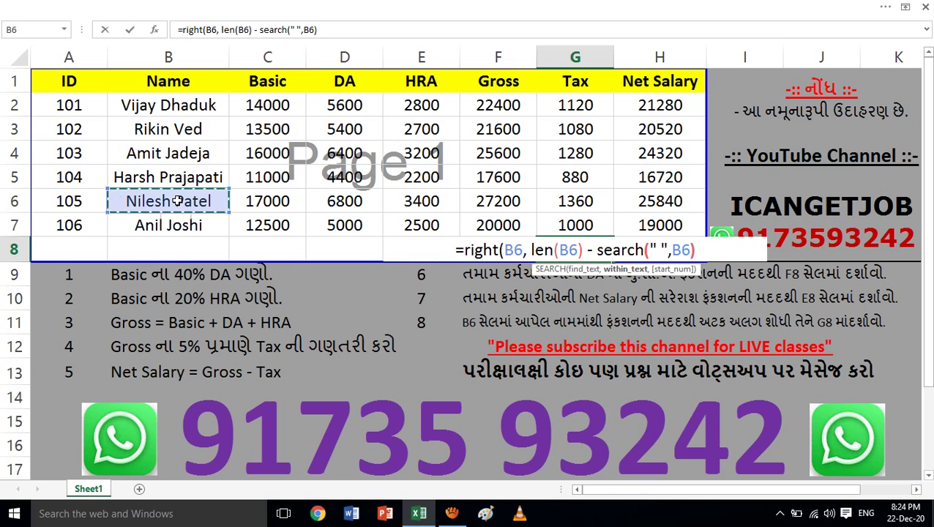
{"action": "type", "text": ")"}
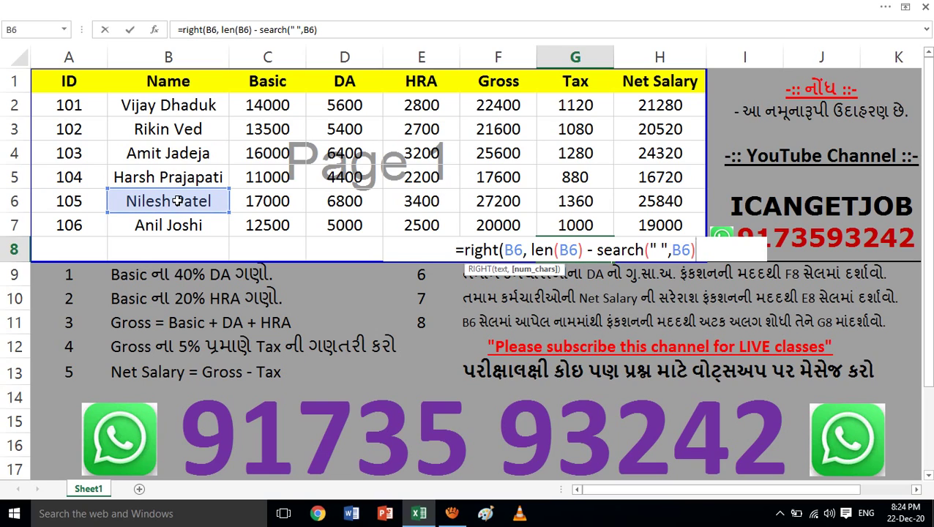
{"action": "type", "text": ")"}
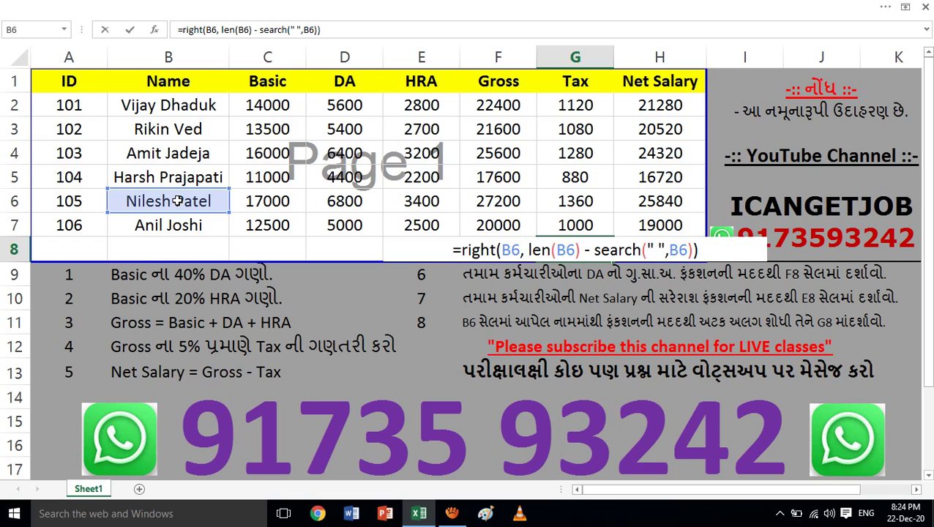
{"action": "key", "text": "Return"}
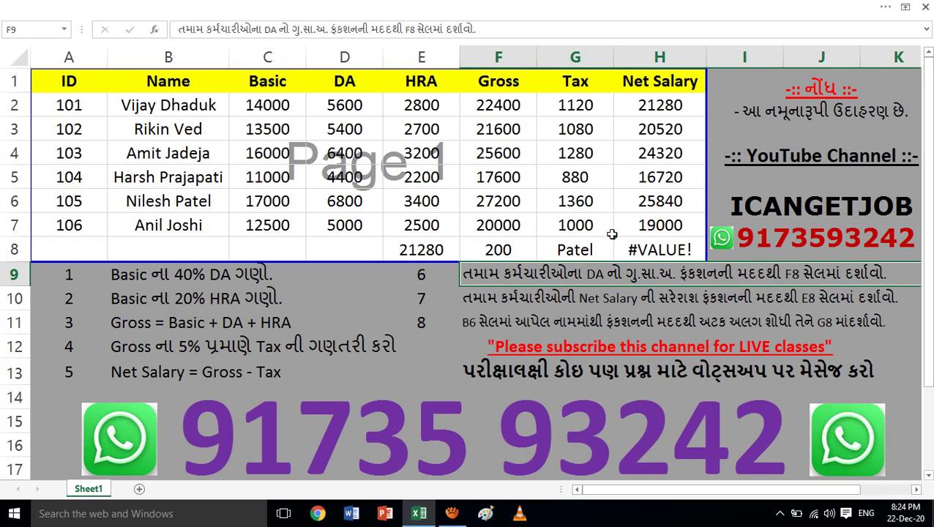
{"action": "left_click", "coordinate": [639, 250]}
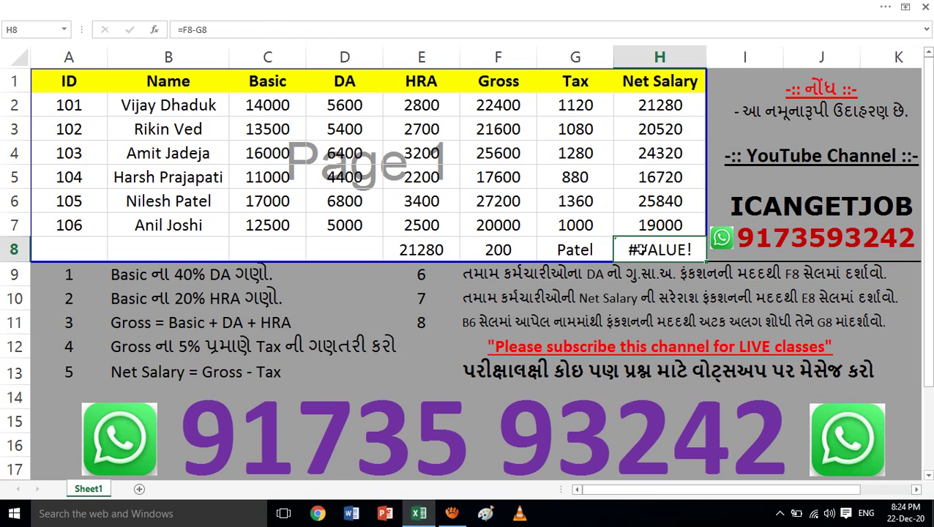
{"action": "key", "text": "Delete"}
{"action": "left_click", "coordinate": [574, 249]}
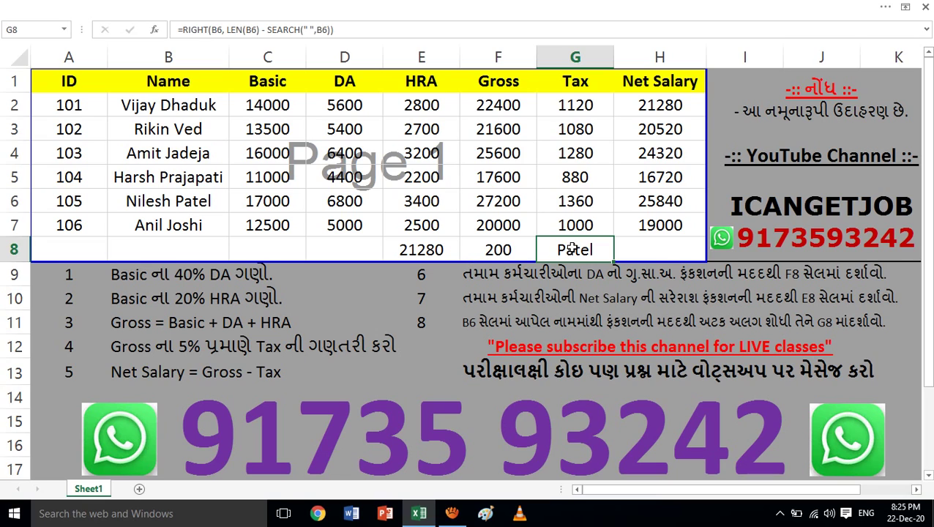
{"action": "left_click", "coordinate": [567, 202]}
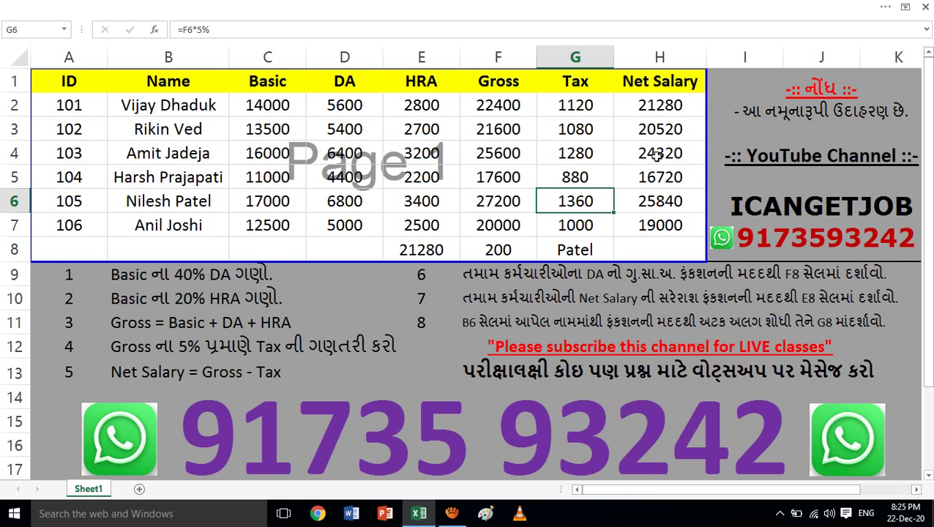
{"action": "left_click", "coordinate": [44, 84]}
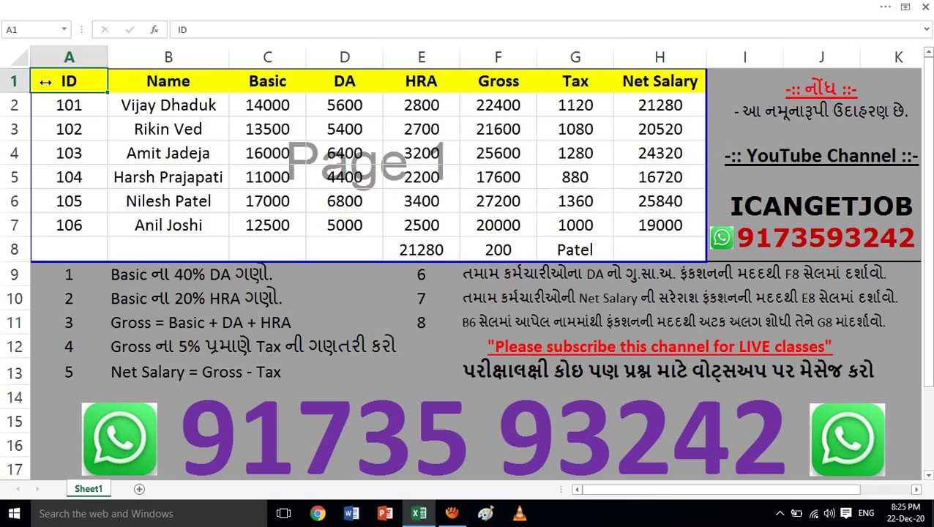
{"action": "left_click", "coordinate": [300, 433]}
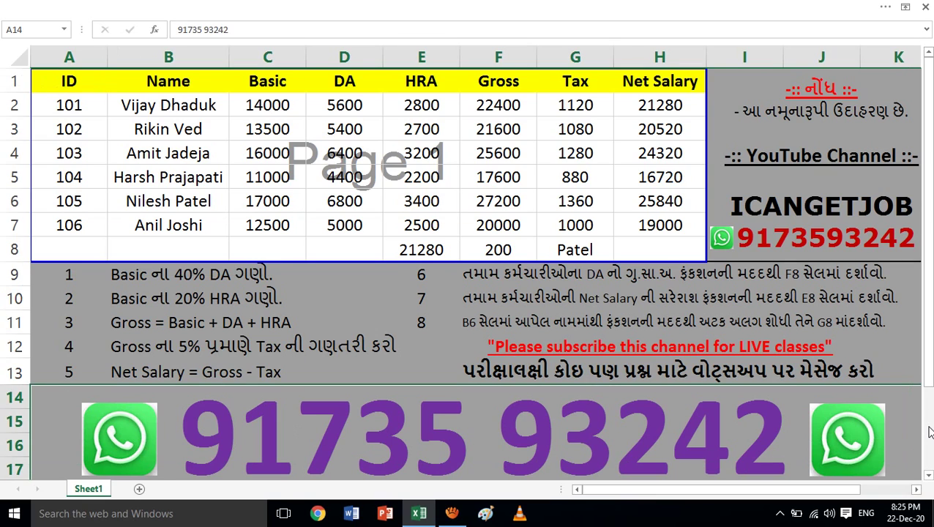